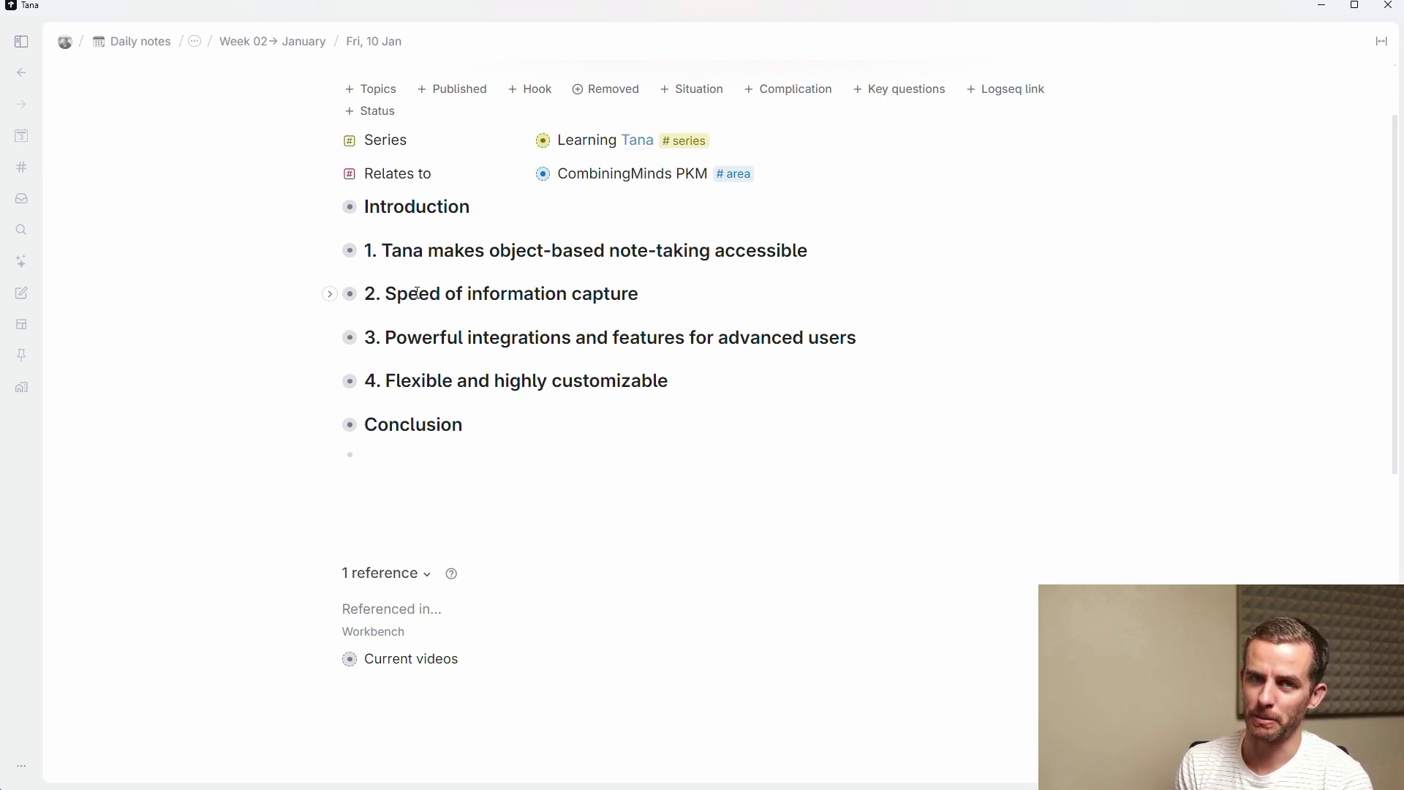
Step: Zoom into '1. Tana makes object-based note-taking accessible' to list its three sub-questions
{"action": "scroll", "coordinate": [417, 294], "scroll_direction": "up", "scroll_amount": 1}
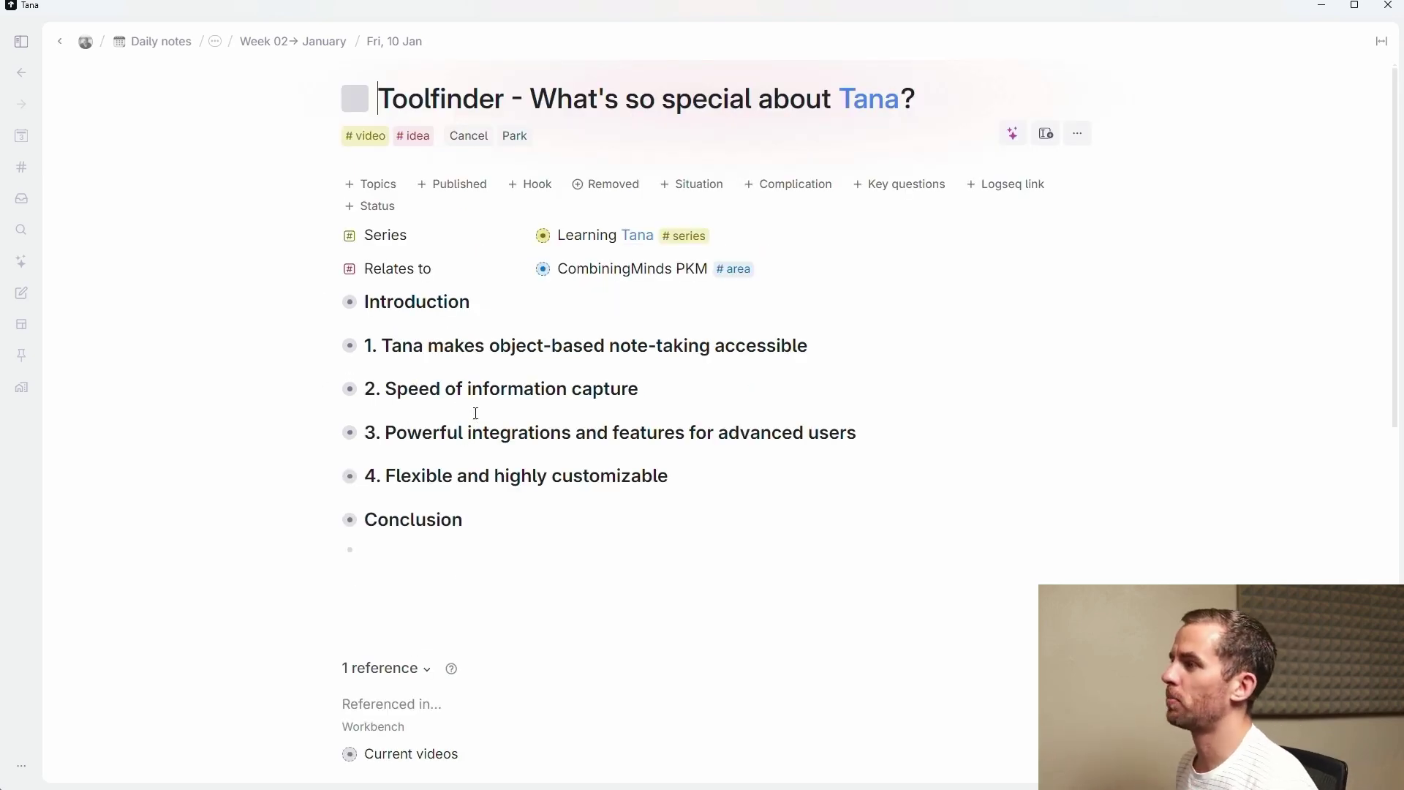
{"action": "left_click", "coordinate": [349, 345]}
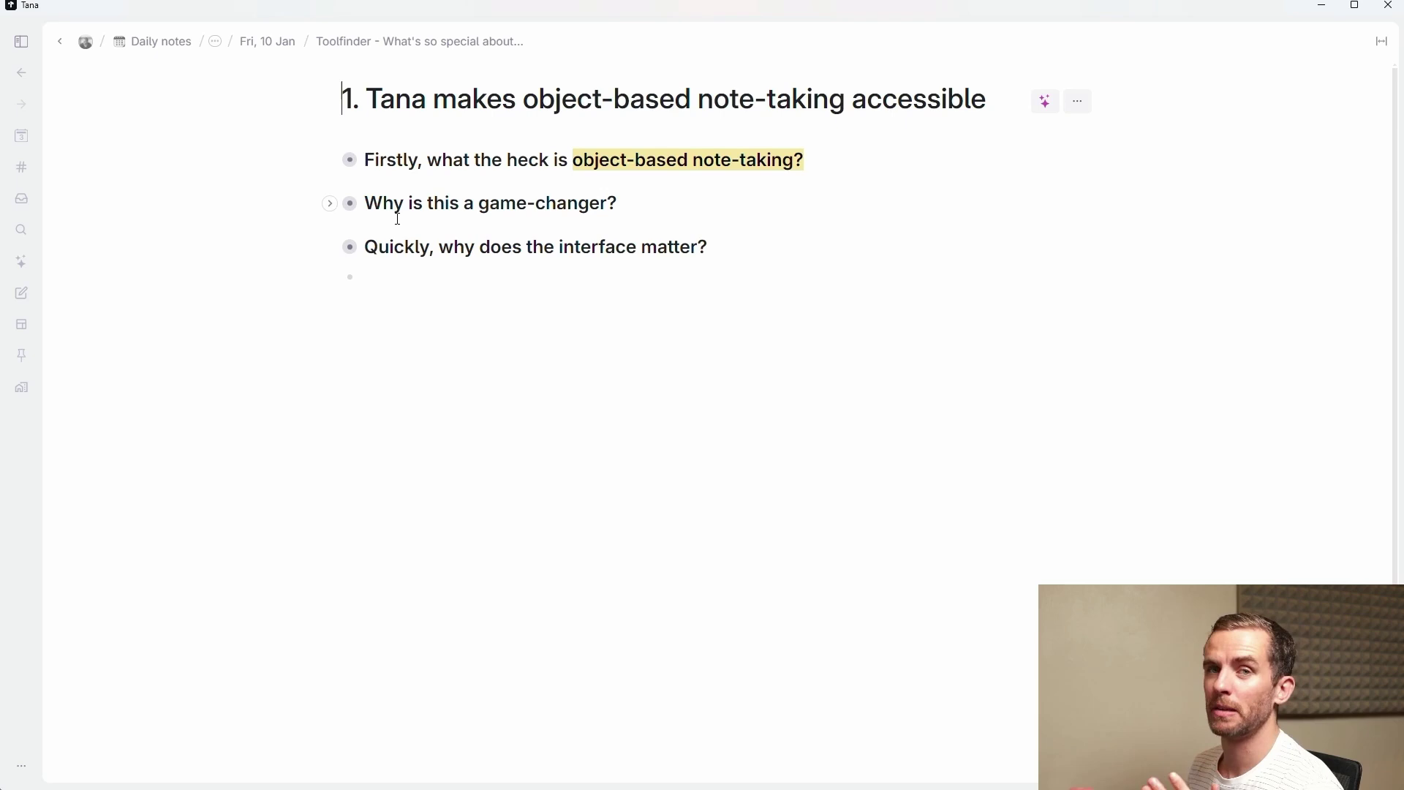
Step: Expand the object-based note-taking question, its examples and objects points, then fold 'Imagine…' again
{"action": "left_click", "coordinate": [329, 159]}
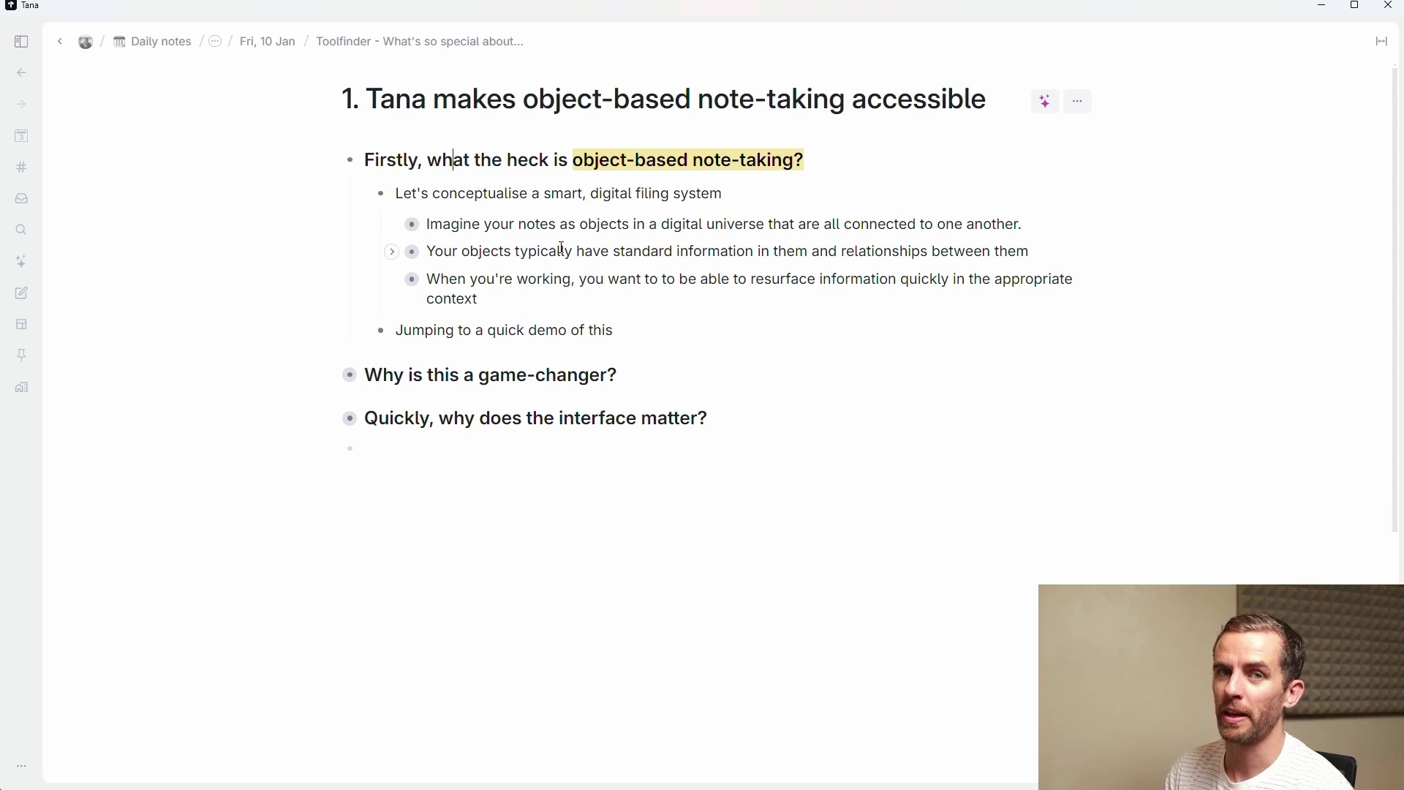
{"action": "left_click", "coordinate": [391, 224]}
{"action": "left_click", "coordinate": [424, 255]}
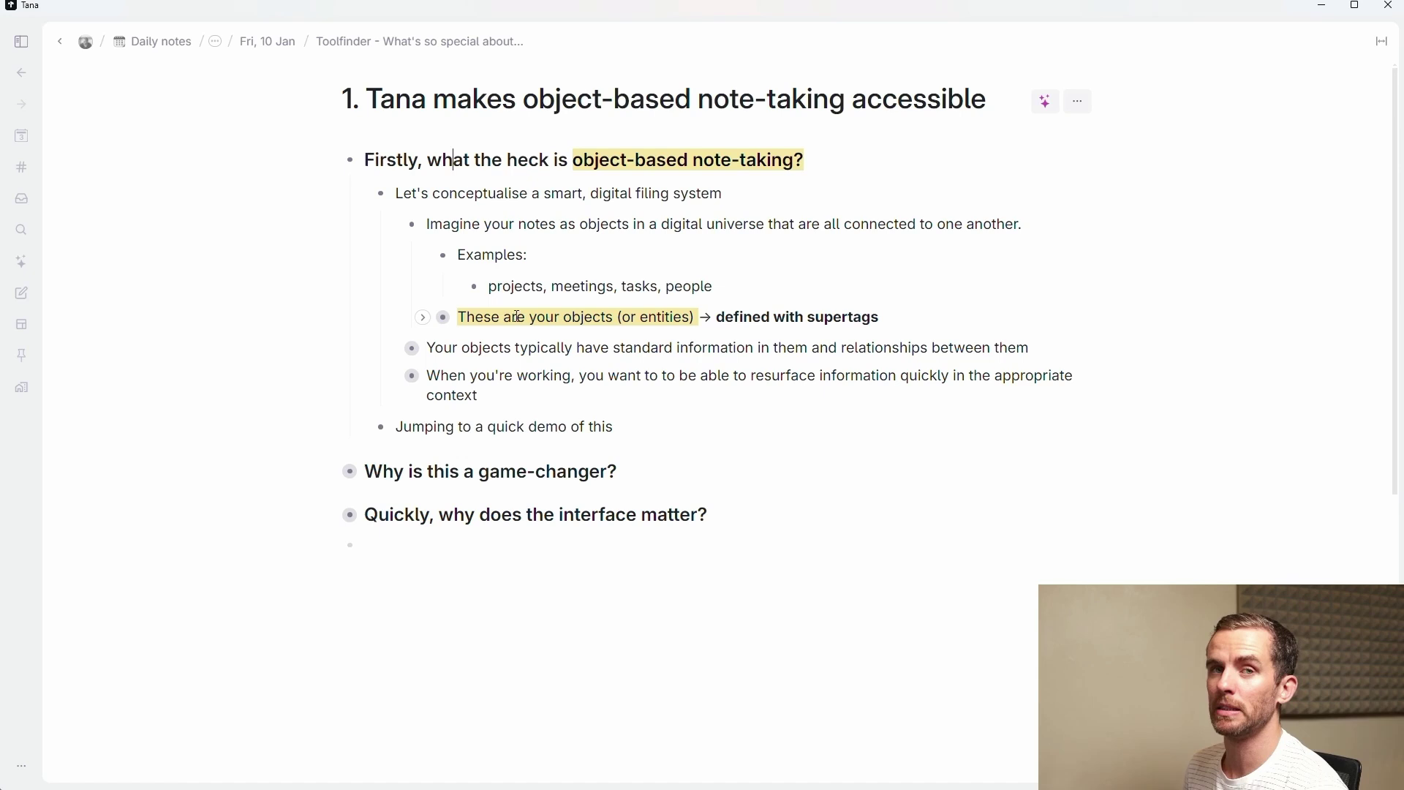
{"action": "left_click", "coordinate": [423, 316]}
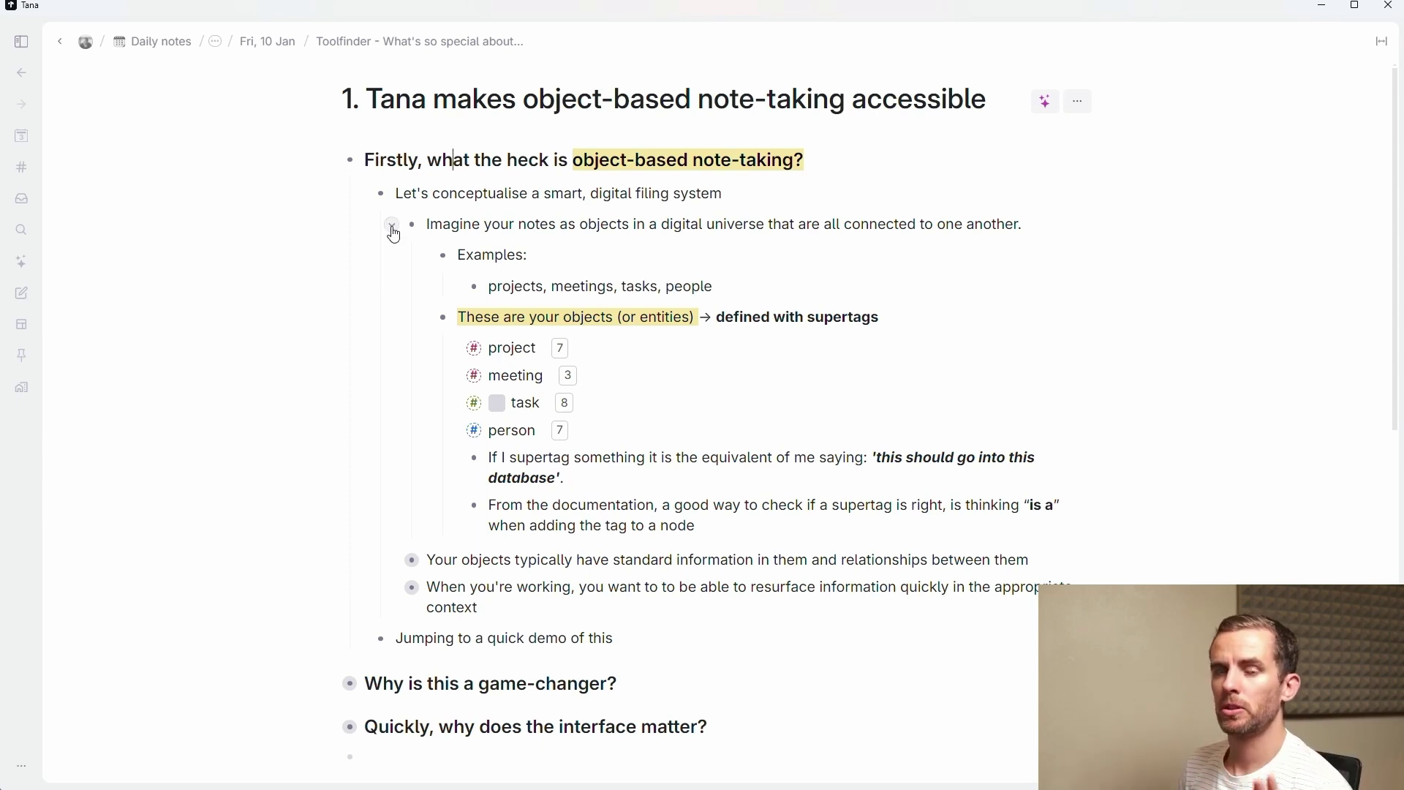
{"action": "left_click", "coordinate": [393, 228]}
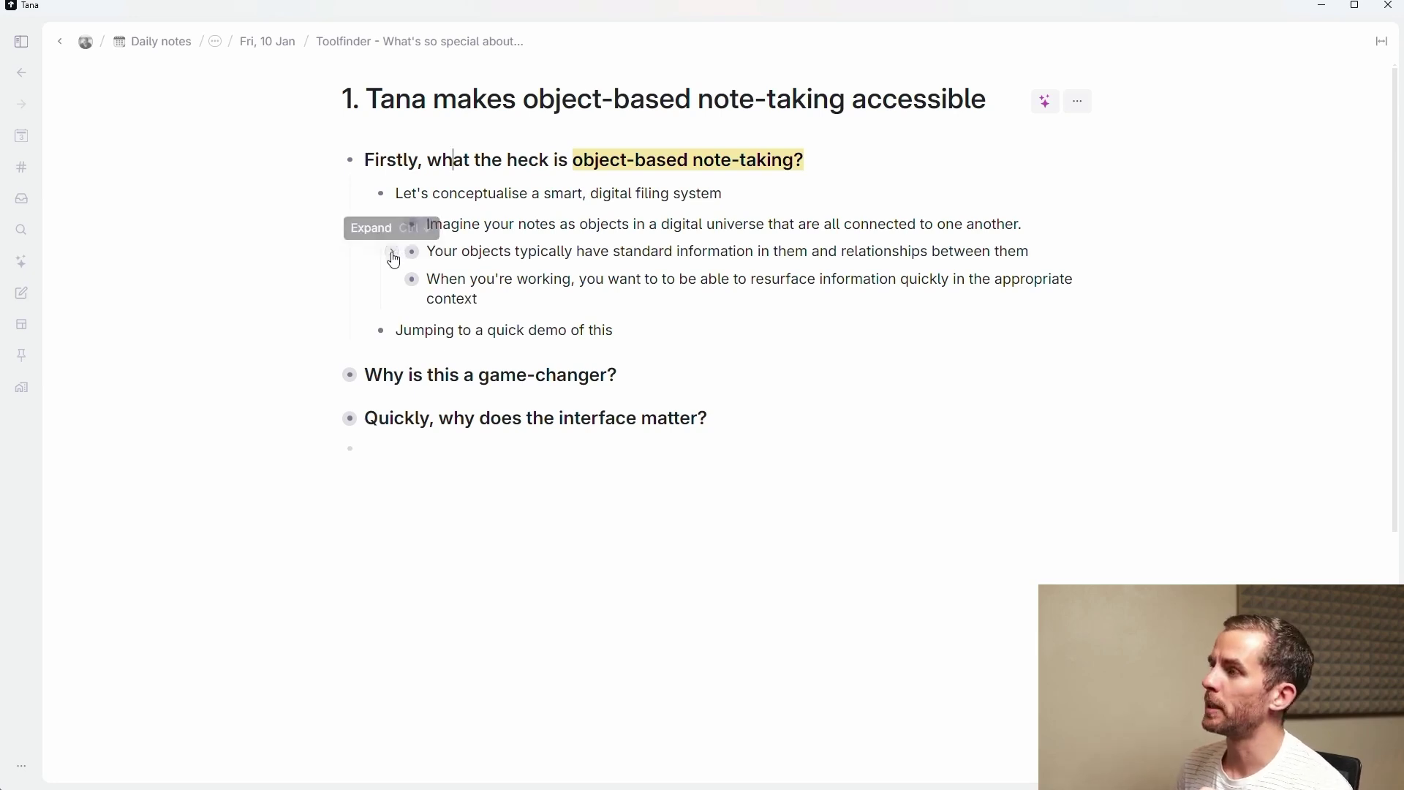
Step: Browse the standard-information and fields points, then expand the resurfacing-information point
{"action": "left_click", "coordinate": [395, 253]}
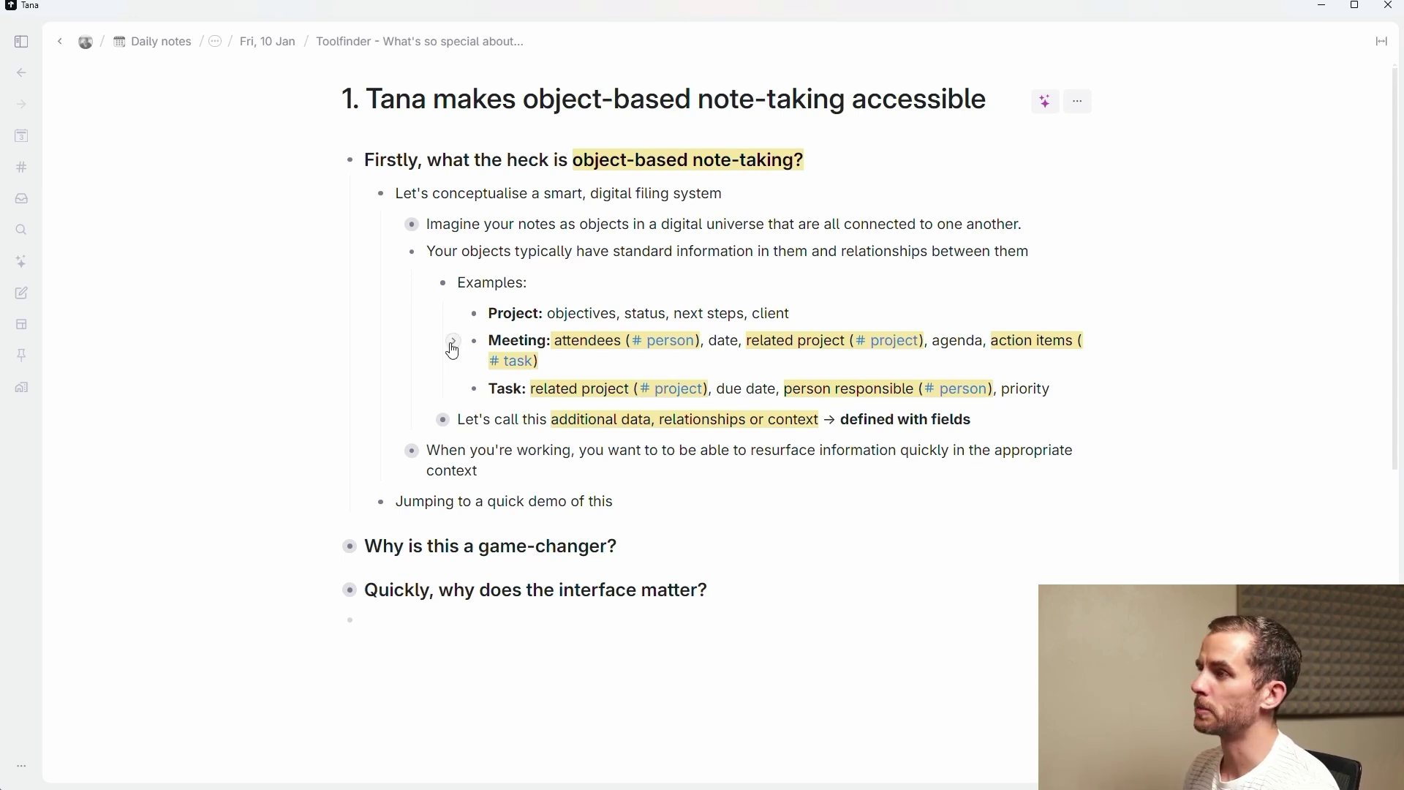
{"action": "left_click", "coordinate": [423, 284]}
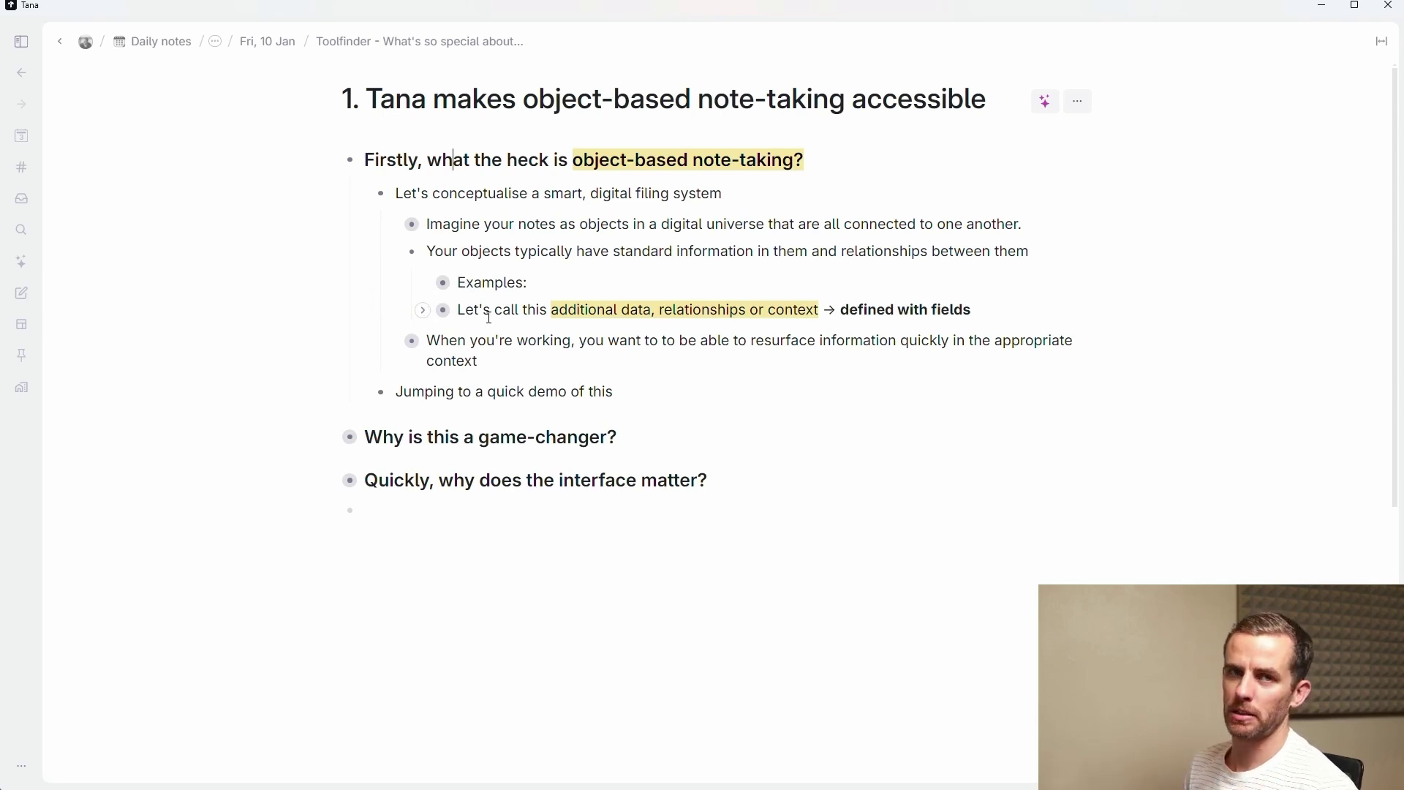
{"action": "left_click", "coordinate": [423, 311]}
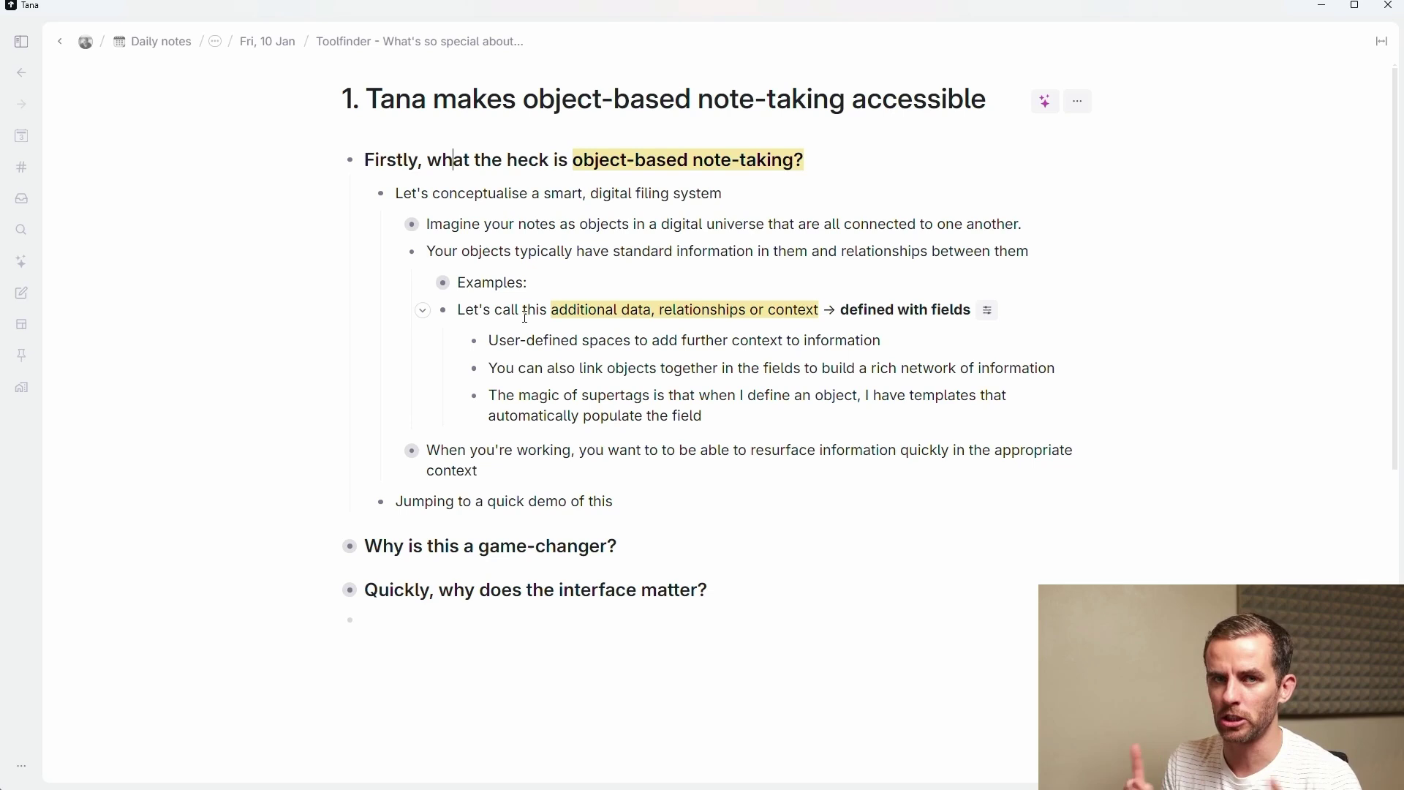
{"action": "left_click", "coordinate": [423, 310]}
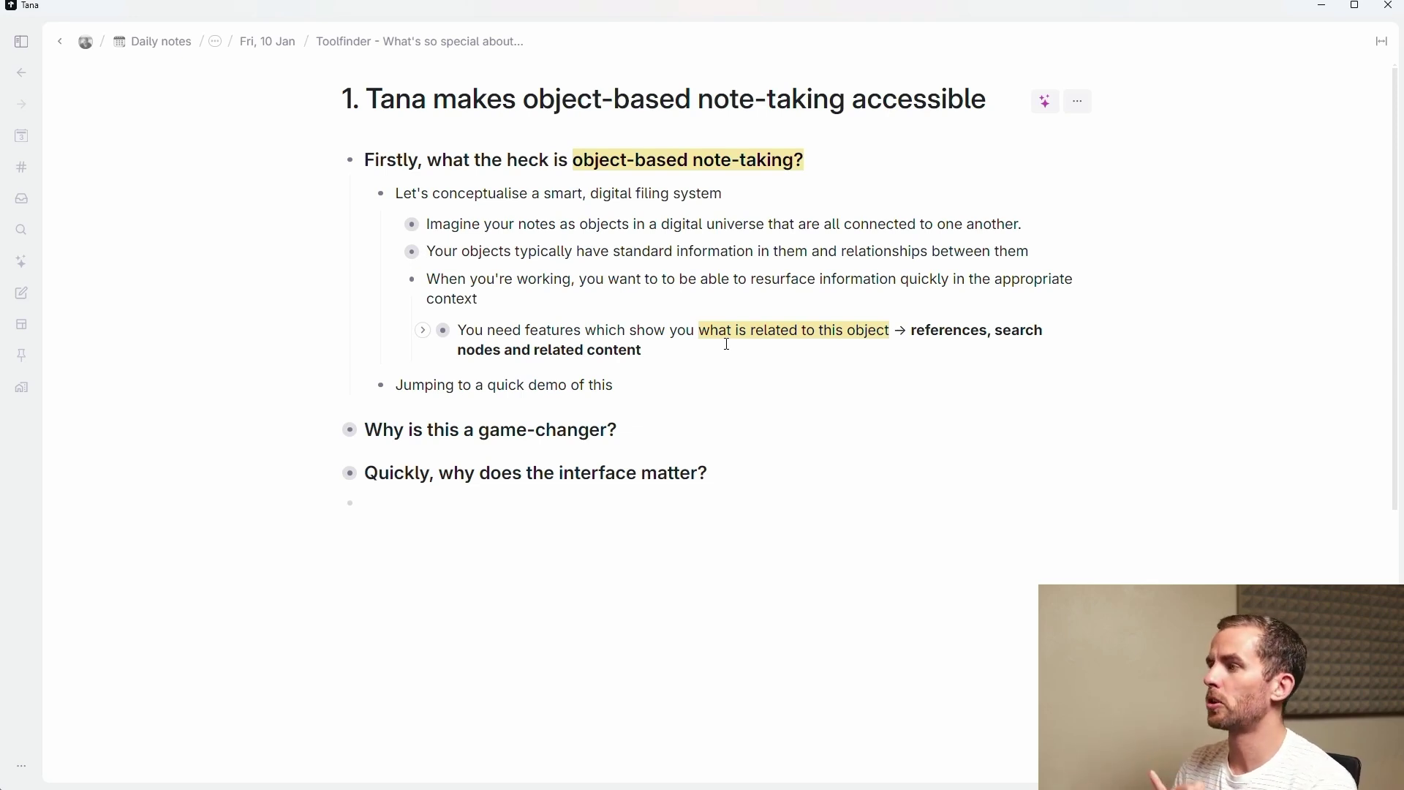
Step: Expand 'You need features…' to reveal references, search nodes and related content
{"action": "left_click", "coordinate": [423, 330]}
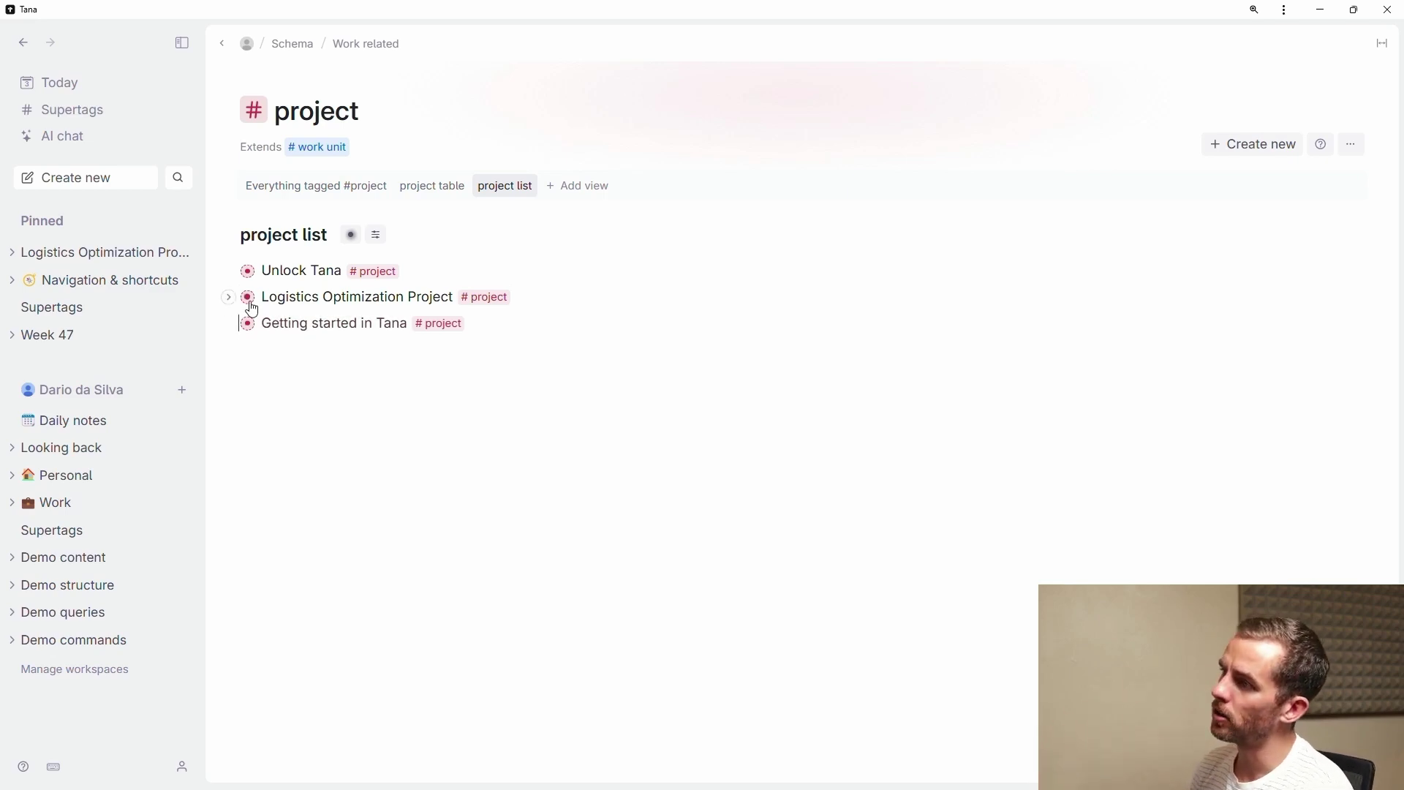
Step: Open the Logistics Optimization Project page
{"action": "mouse_move", "coordinate": [249, 300]}
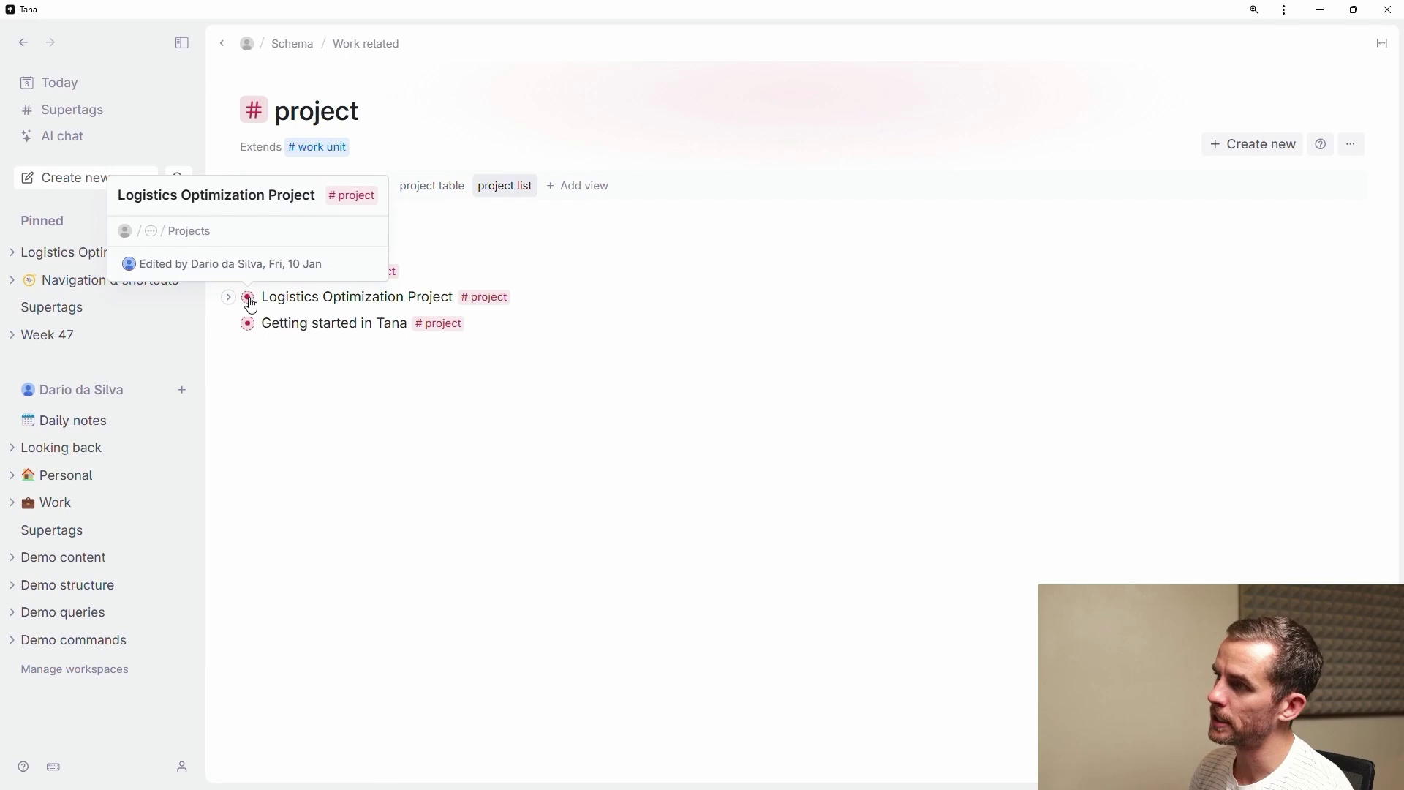
{"action": "left_click", "coordinate": [248, 298]}
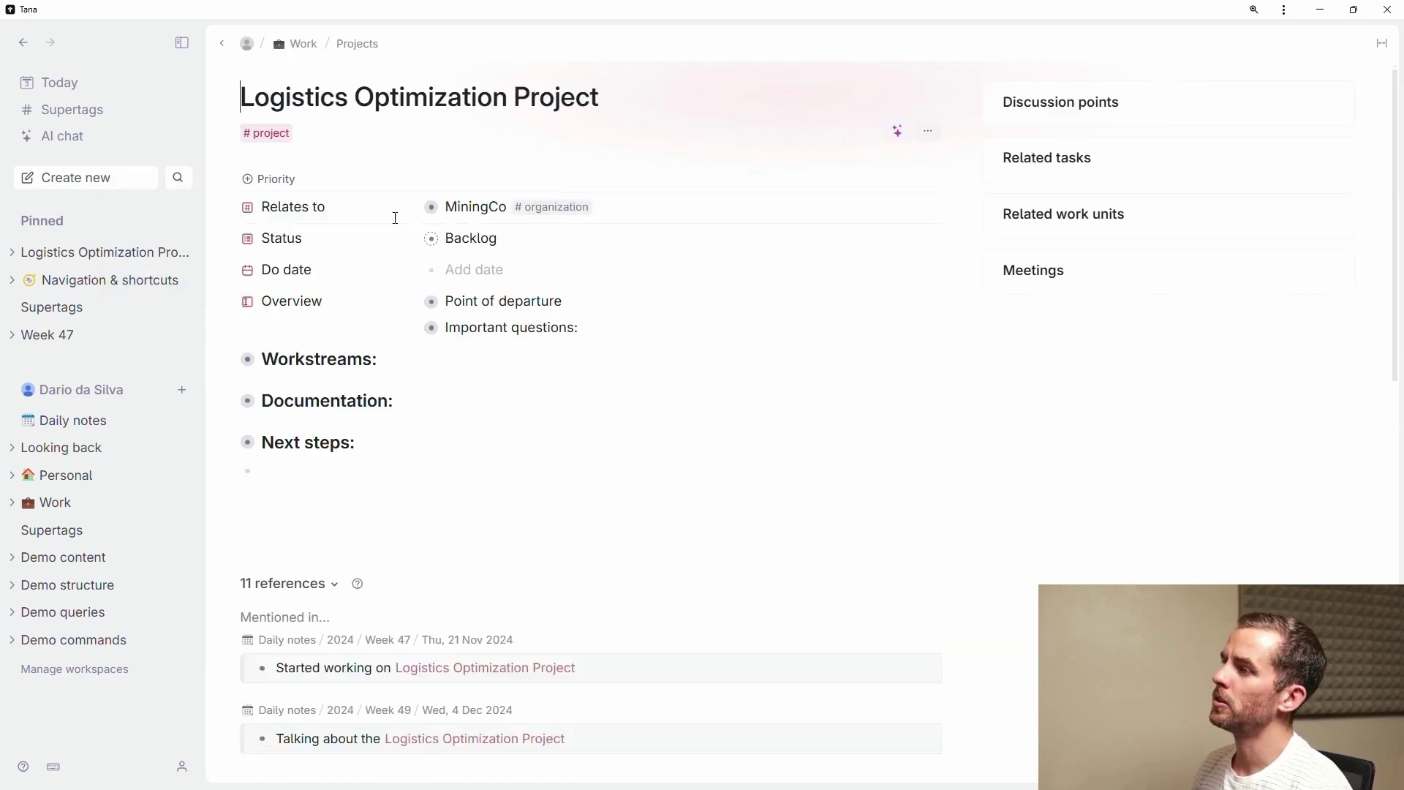
{"action": "left_click", "coordinate": [354, 216]}
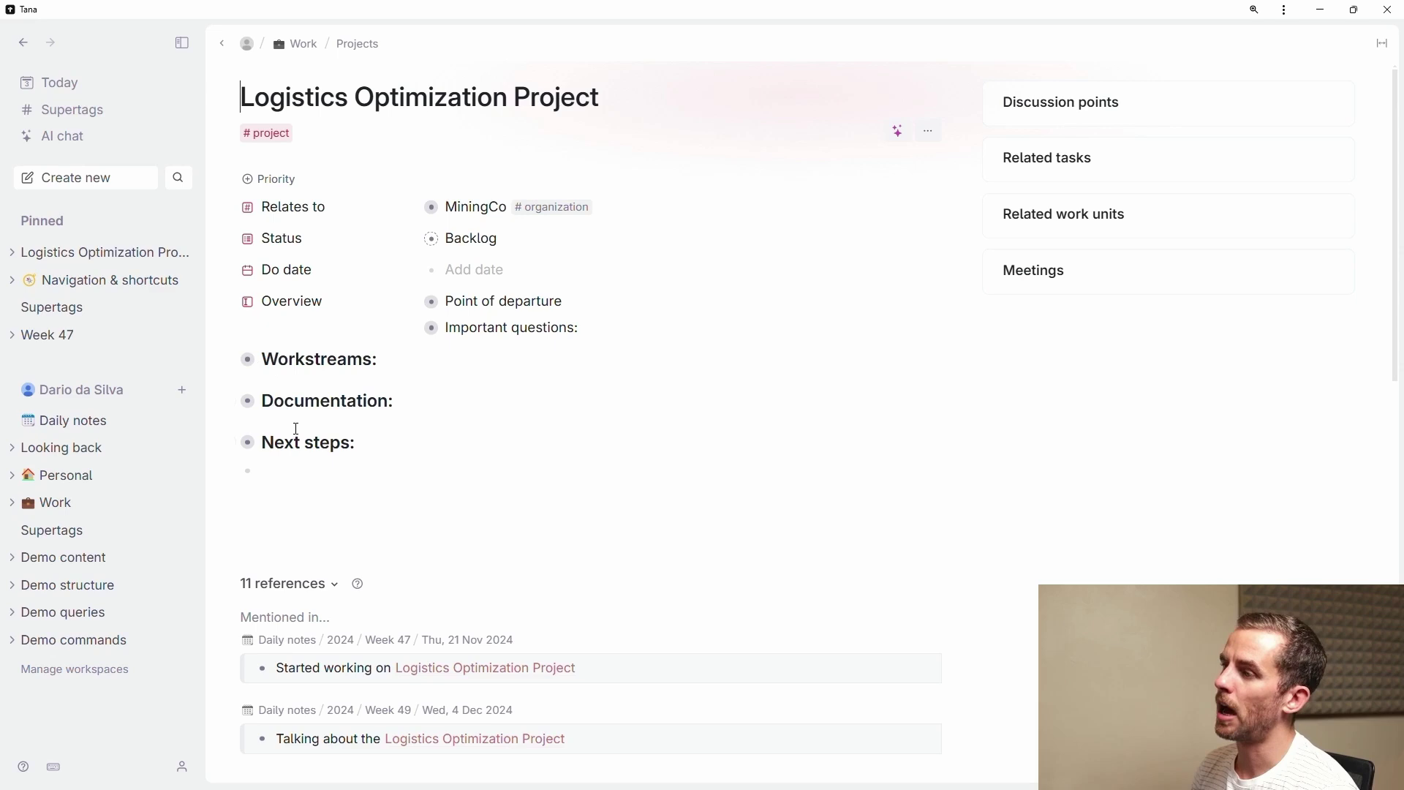
Step: Peek at the Workstreams and Documentation lists and scroll through the project's 11 references
{"action": "left_click", "coordinate": [229, 359]}
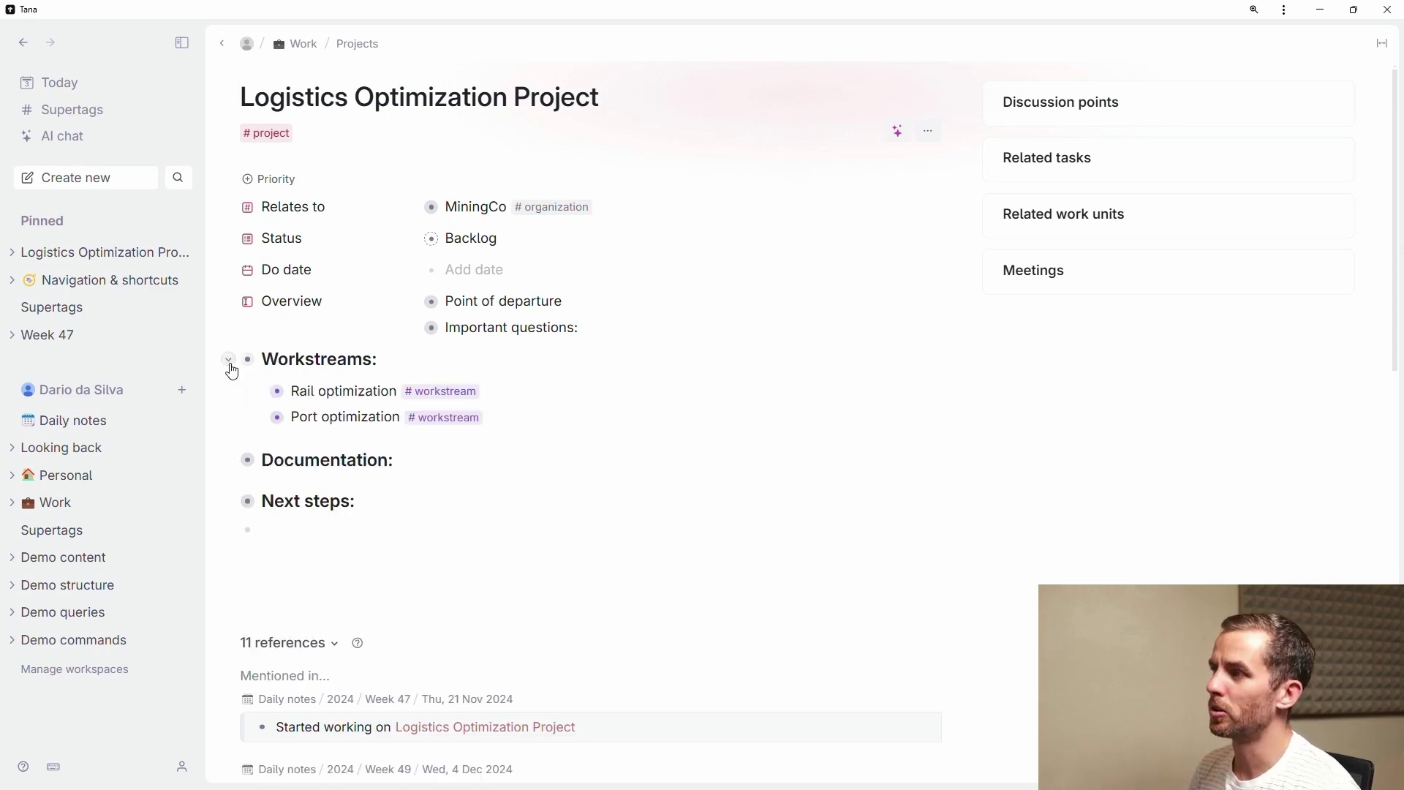
{"action": "left_click", "coordinate": [229, 360]}
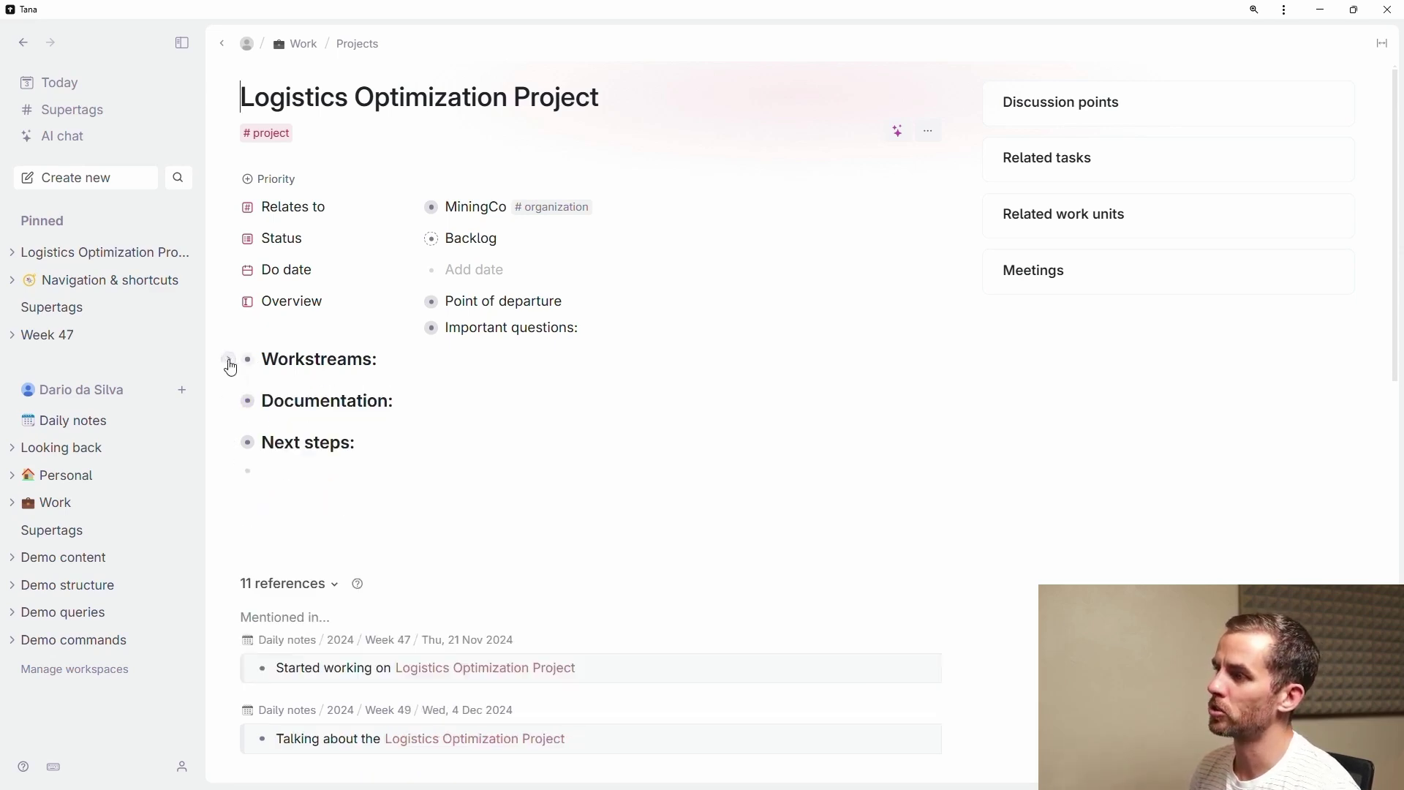
{"action": "left_click", "coordinate": [228, 401]}
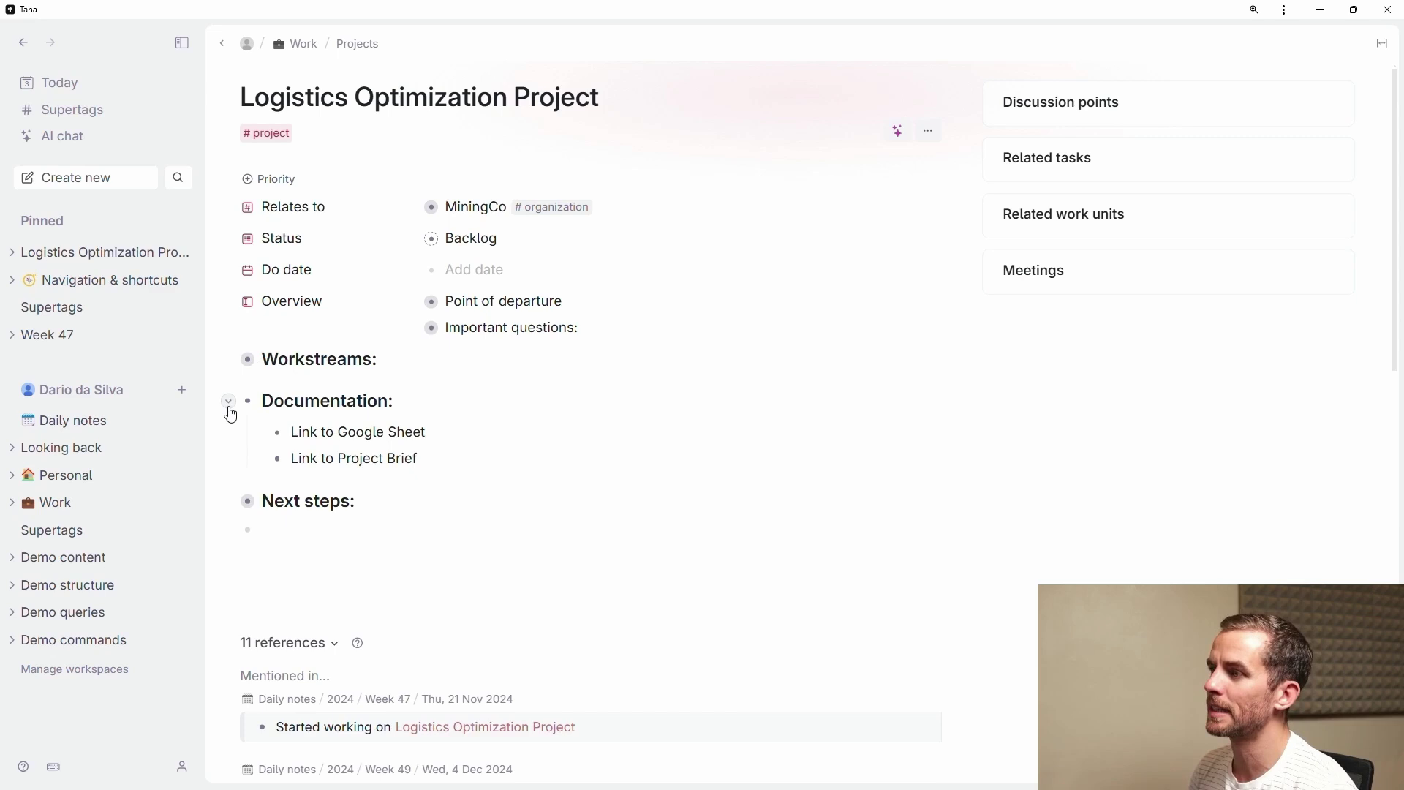
{"action": "left_click", "coordinate": [229, 410]}
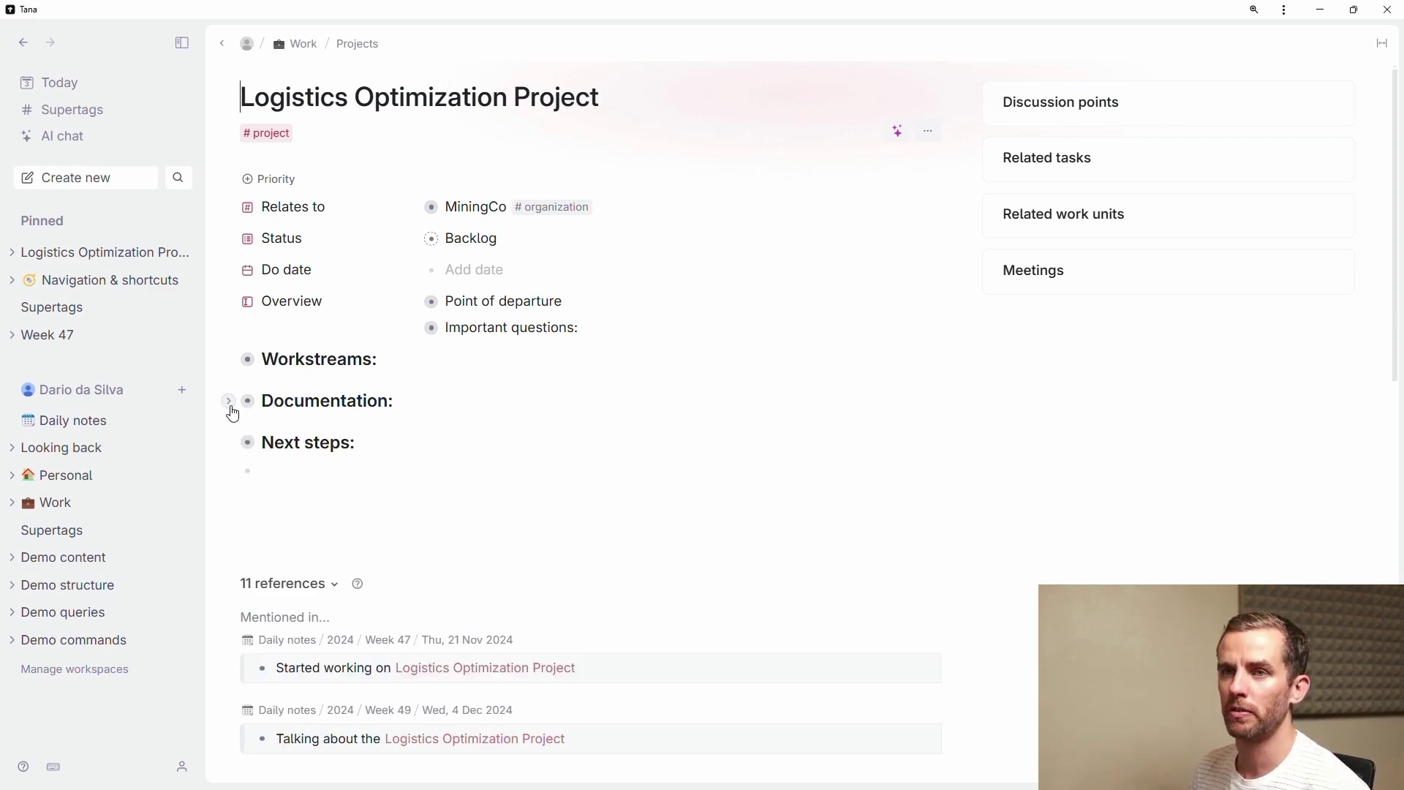
{"action": "scroll", "coordinate": [376, 388], "scroll_direction": "down", "scroll_amount": 4}
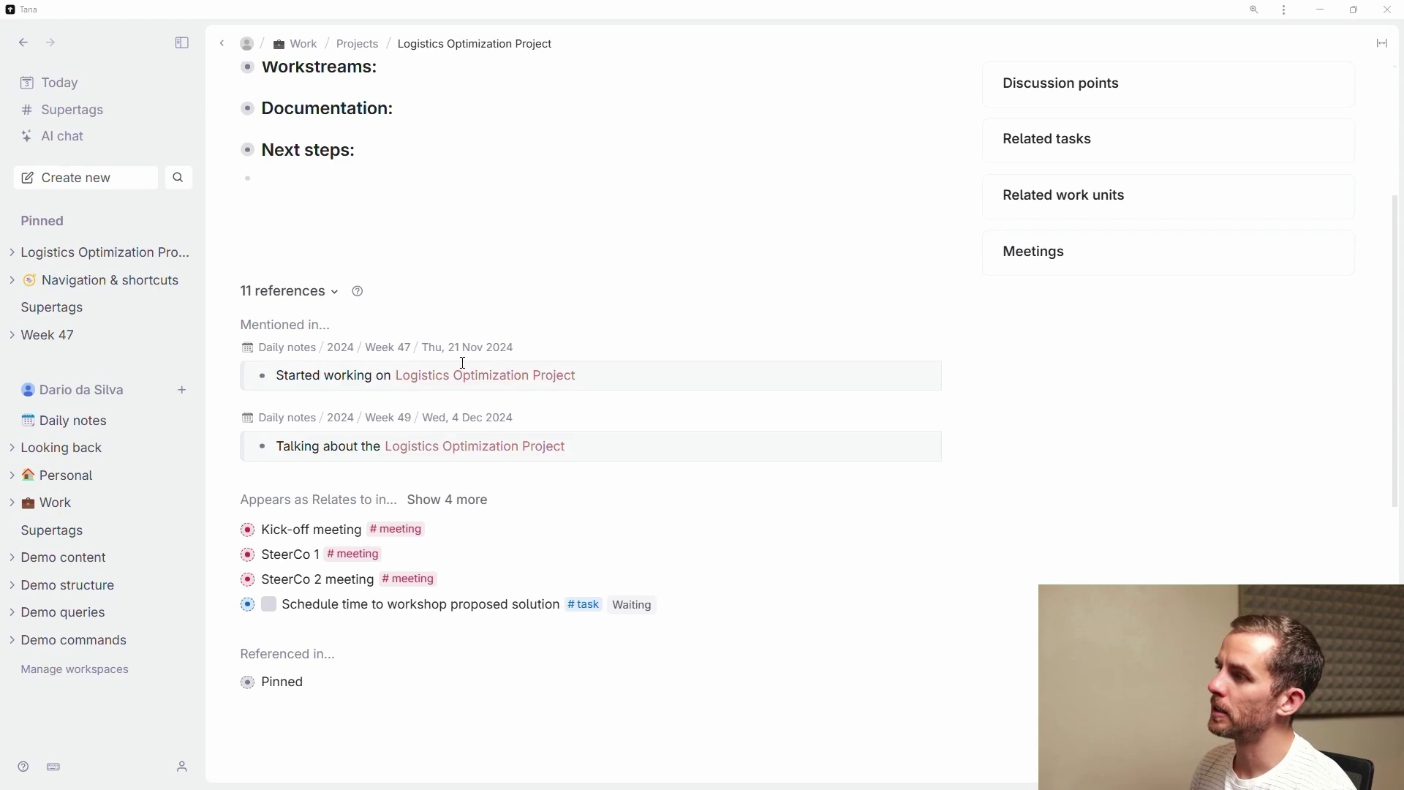
{"action": "scroll", "coordinate": [464, 363], "scroll_direction": "down", "scroll_amount": 1}
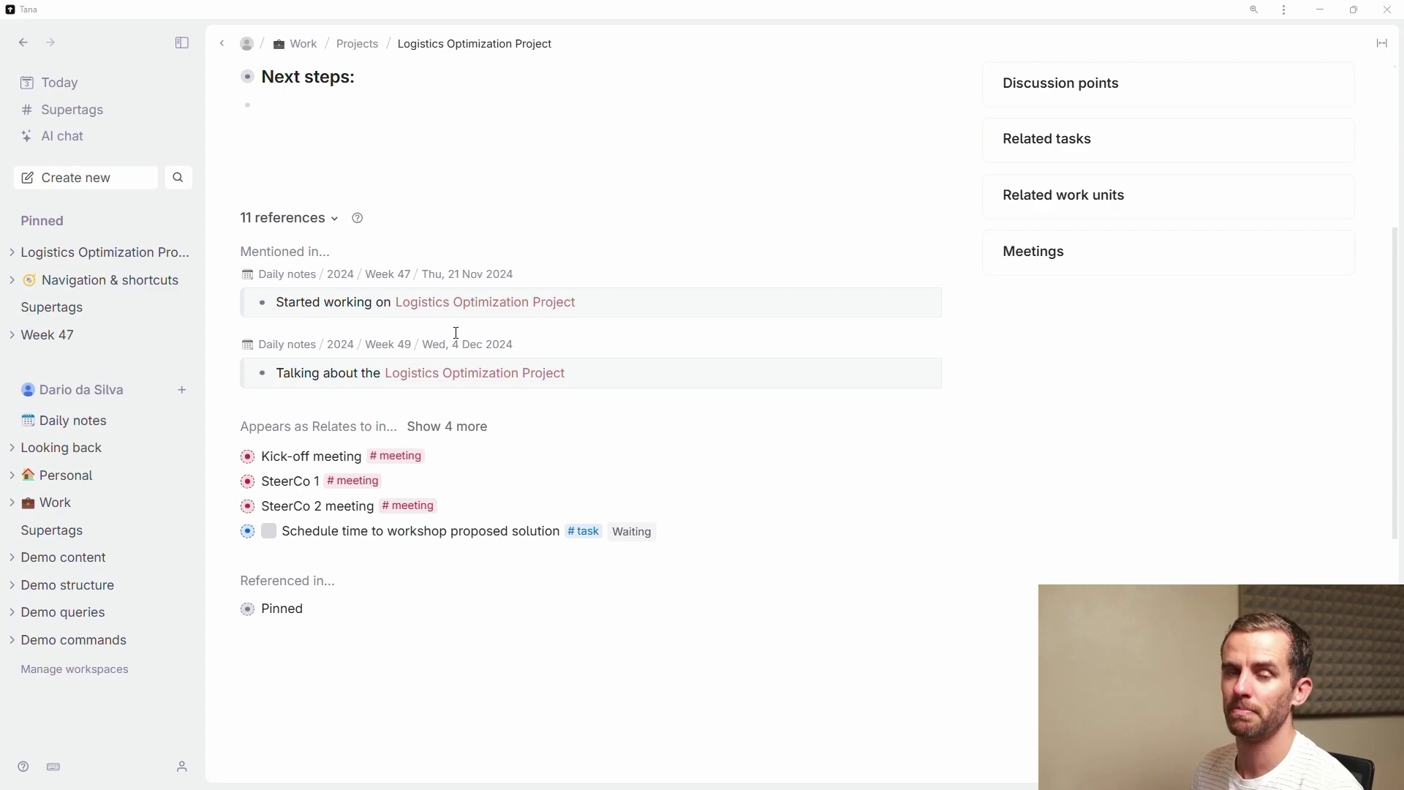
{"action": "scroll", "coordinate": [808, 467], "scroll_direction": "up", "scroll_amount": 5}
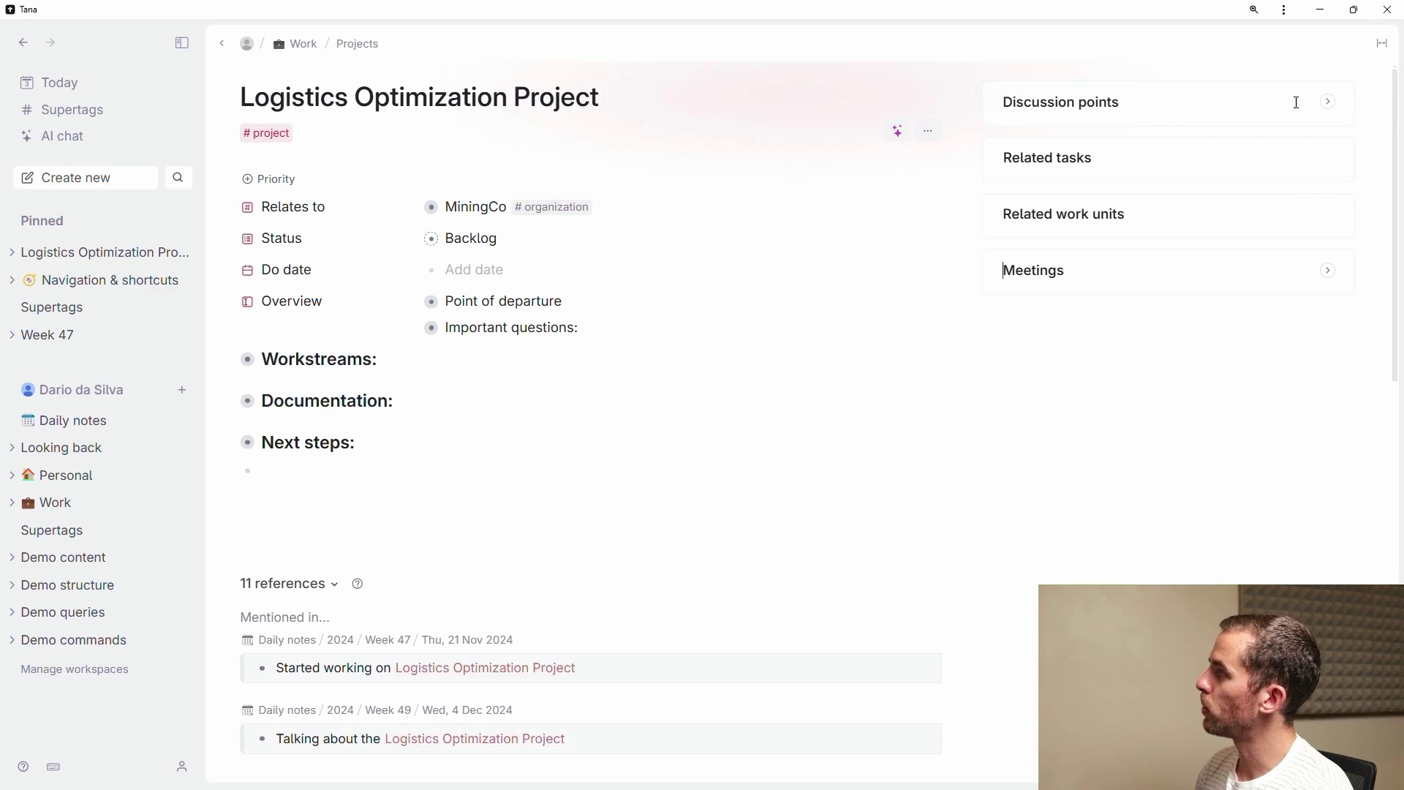
Step: Expand the project's Related tasks, Related work units and Meetings cards to review them
{"action": "left_click", "coordinate": [1327, 106]}
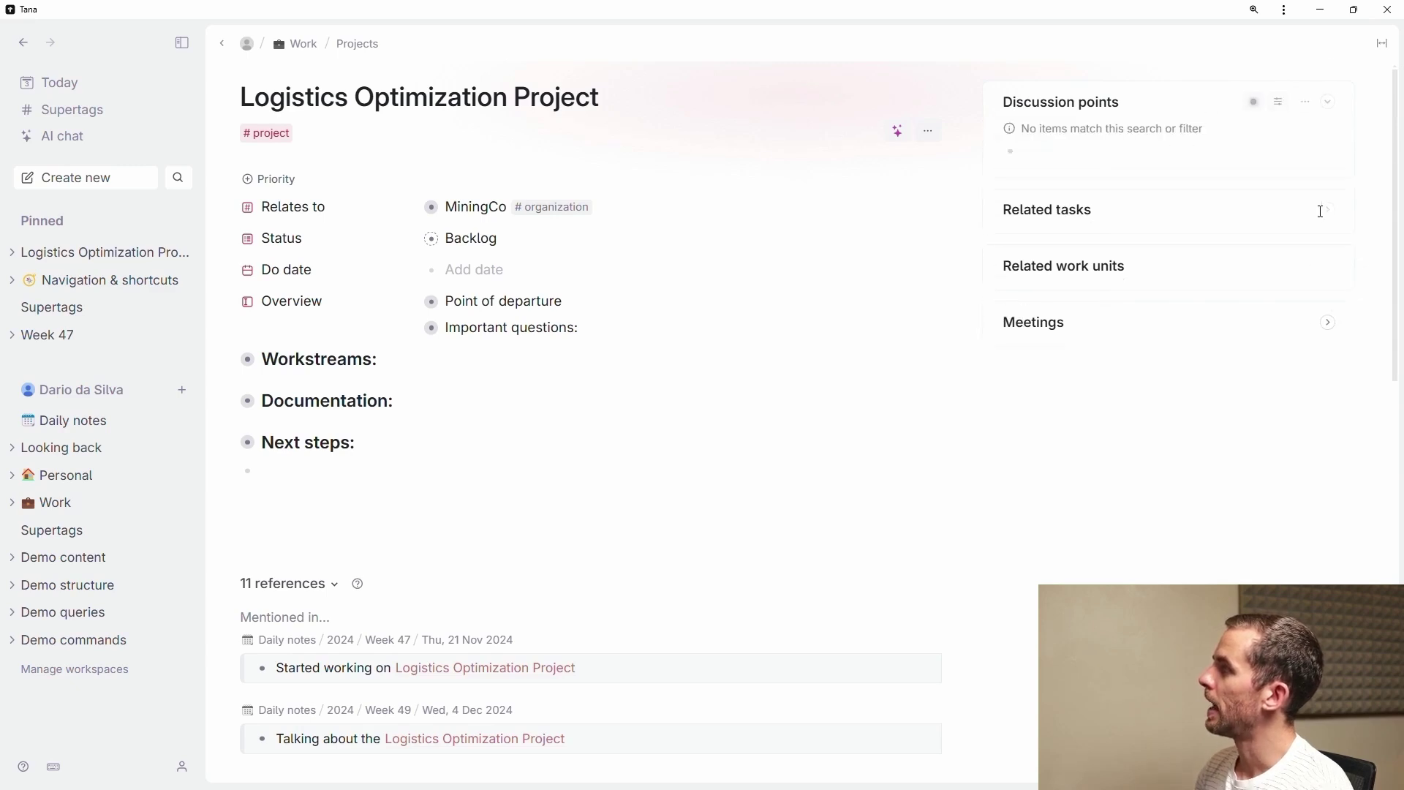
{"action": "left_click", "coordinate": [1325, 213]}
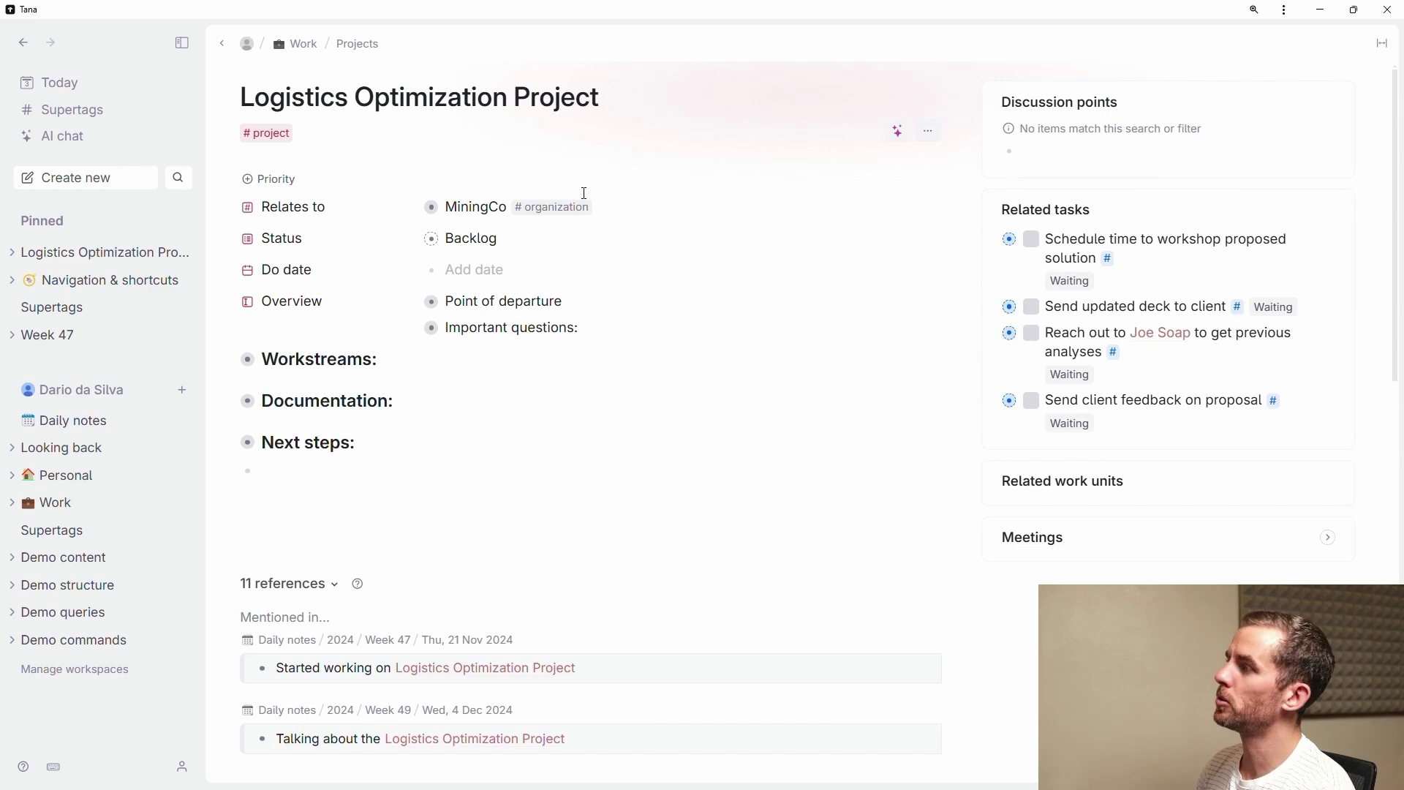
{"action": "left_click", "coordinate": [1329, 484]}
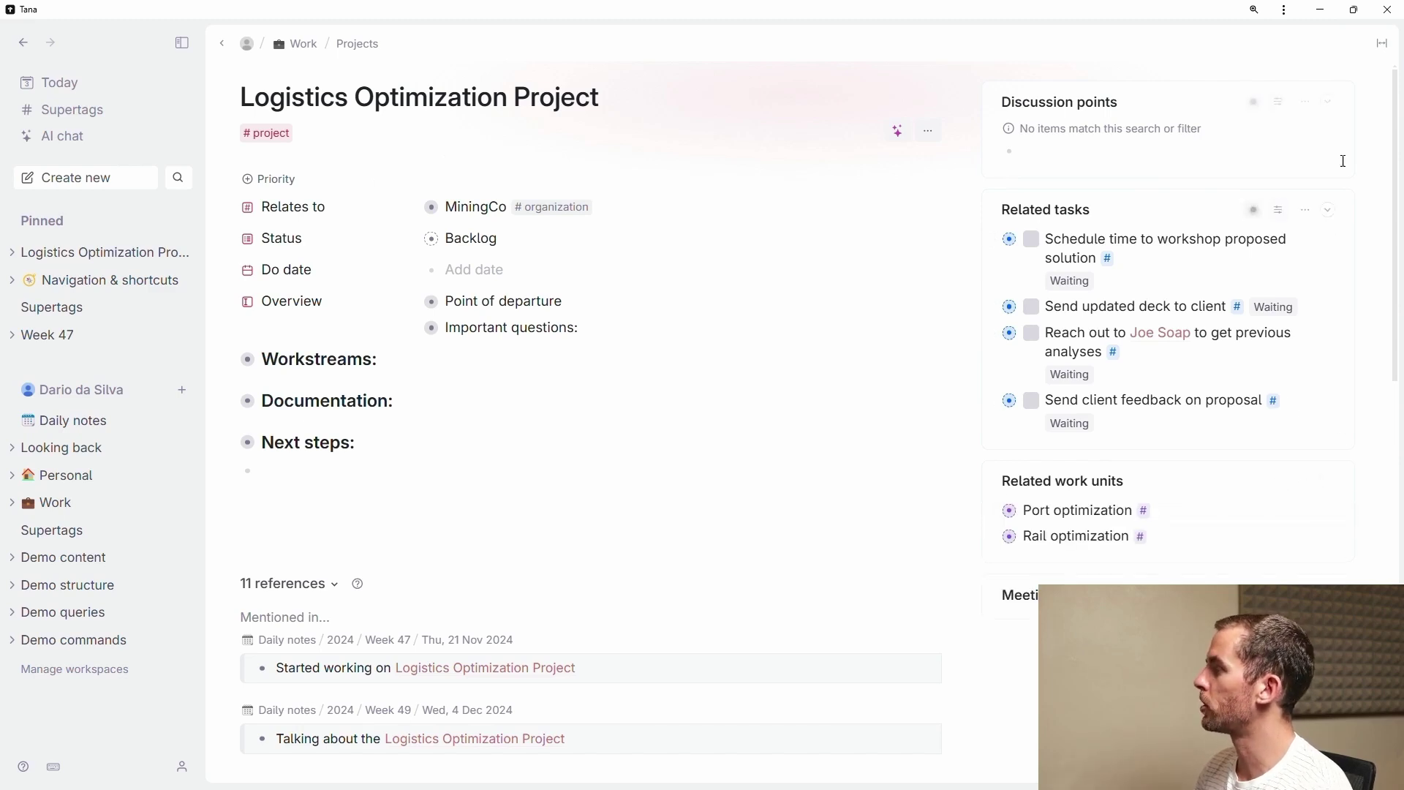
{"action": "left_click", "coordinate": [1329, 107]}
{"action": "scroll", "coordinate": [1306, 403], "scroll_direction": "down", "scroll_amount": 2}
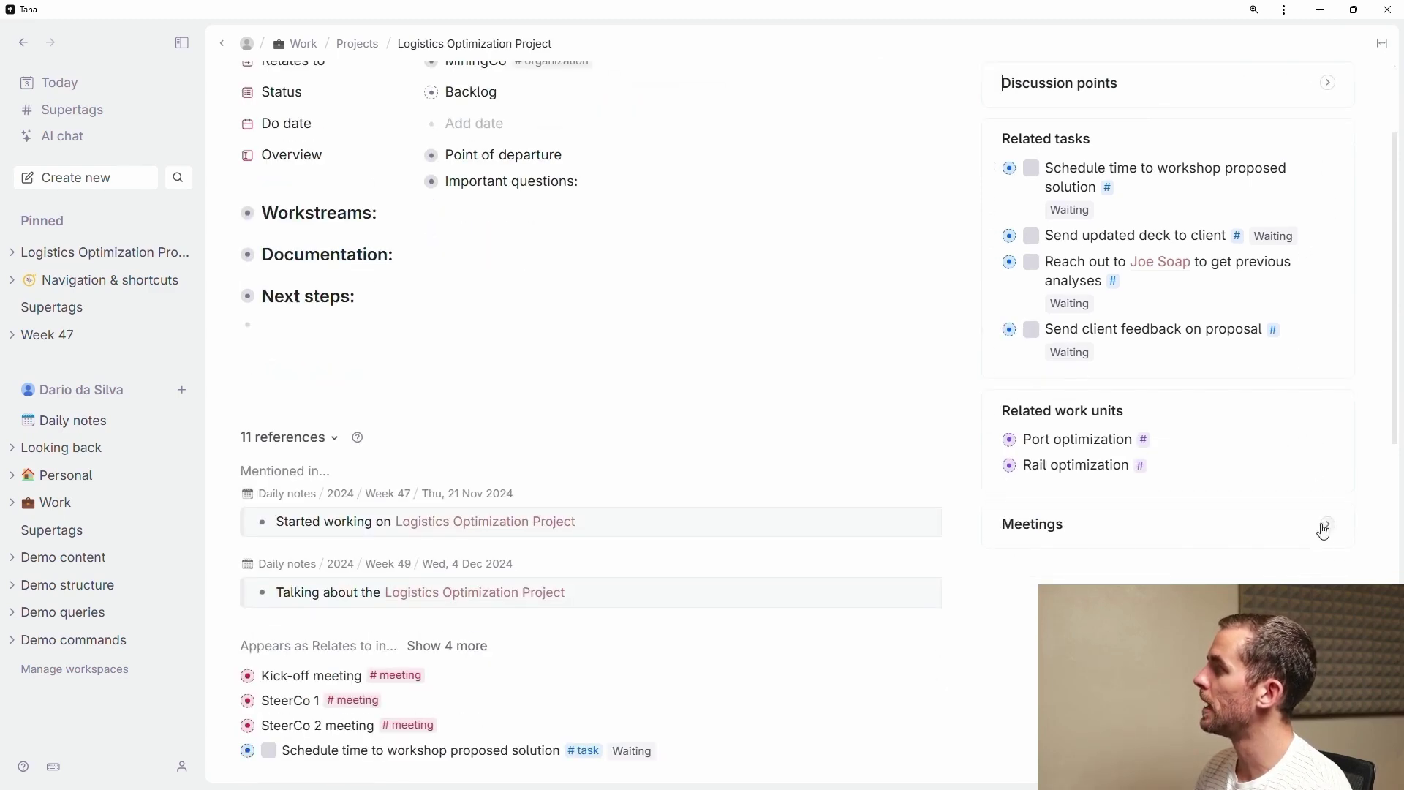
{"action": "left_click", "coordinate": [1329, 410]}
{"action": "left_click", "coordinate": [1329, 468]}
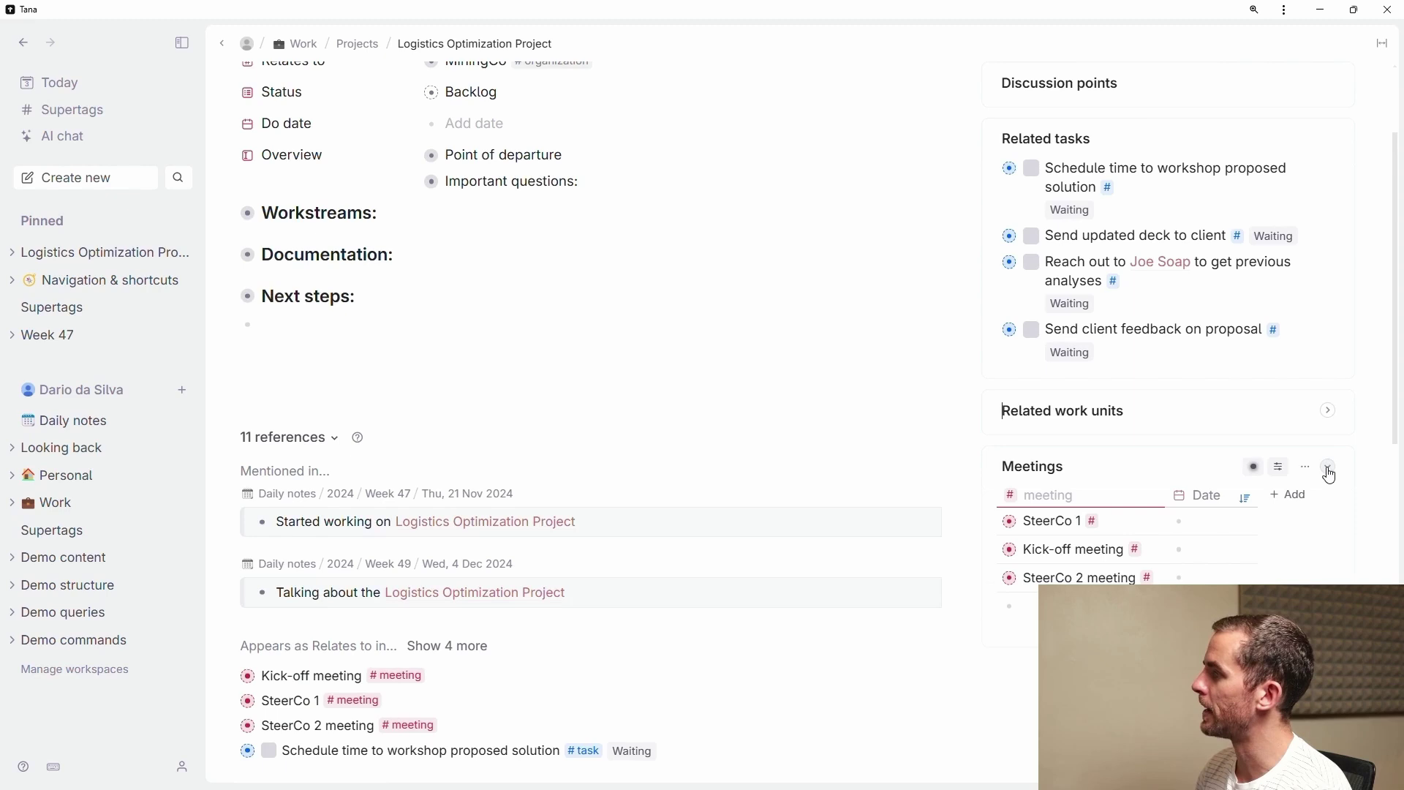
{"action": "scroll", "coordinate": [1312, 470], "scroll_direction": "down", "scroll_amount": 1}
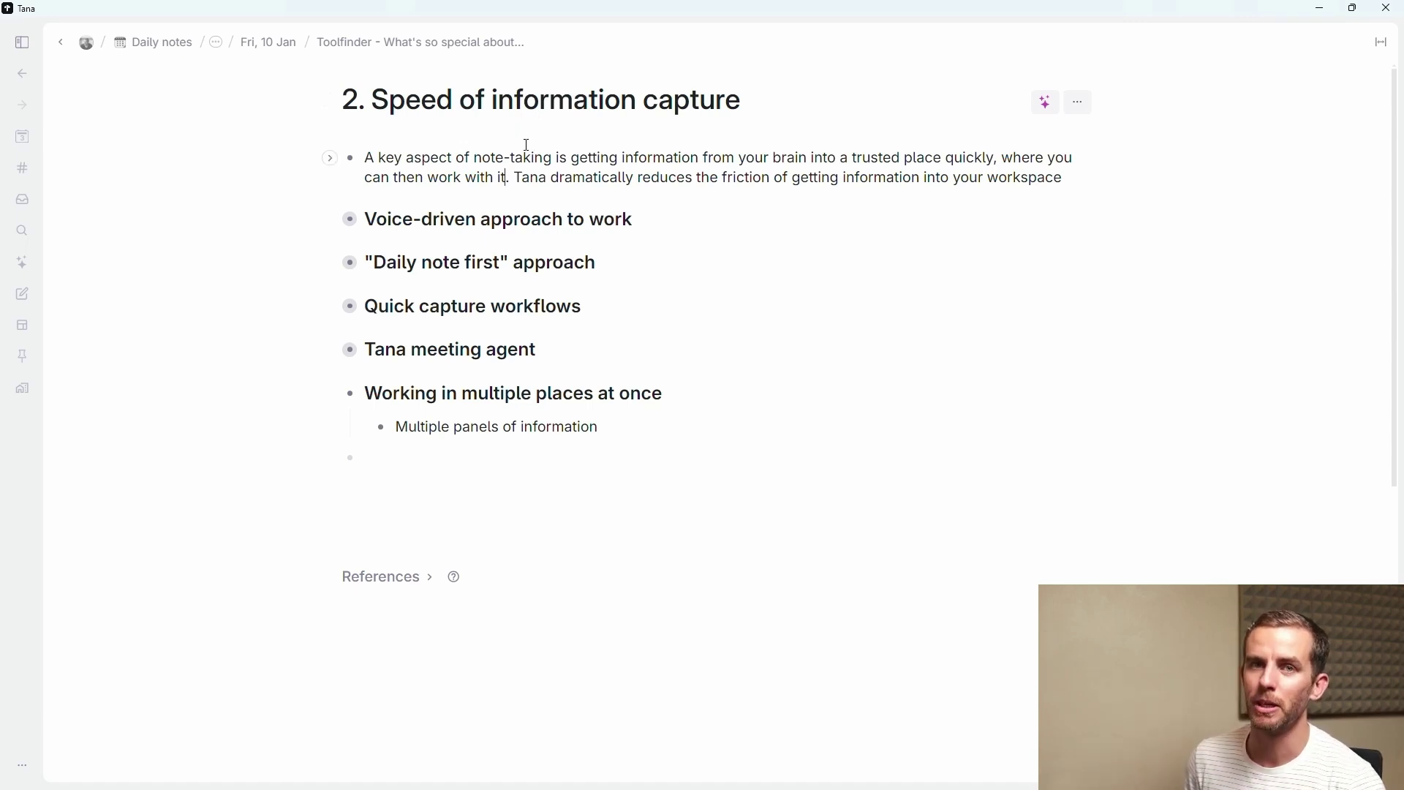
Step: Expand 'Voice-driven approach to work' to reveal its four sub-bullets, including Audio-enhanced fields
{"action": "left_click", "coordinate": [553, 219]}
{"action": "key", "text": "ctrl+Down"}
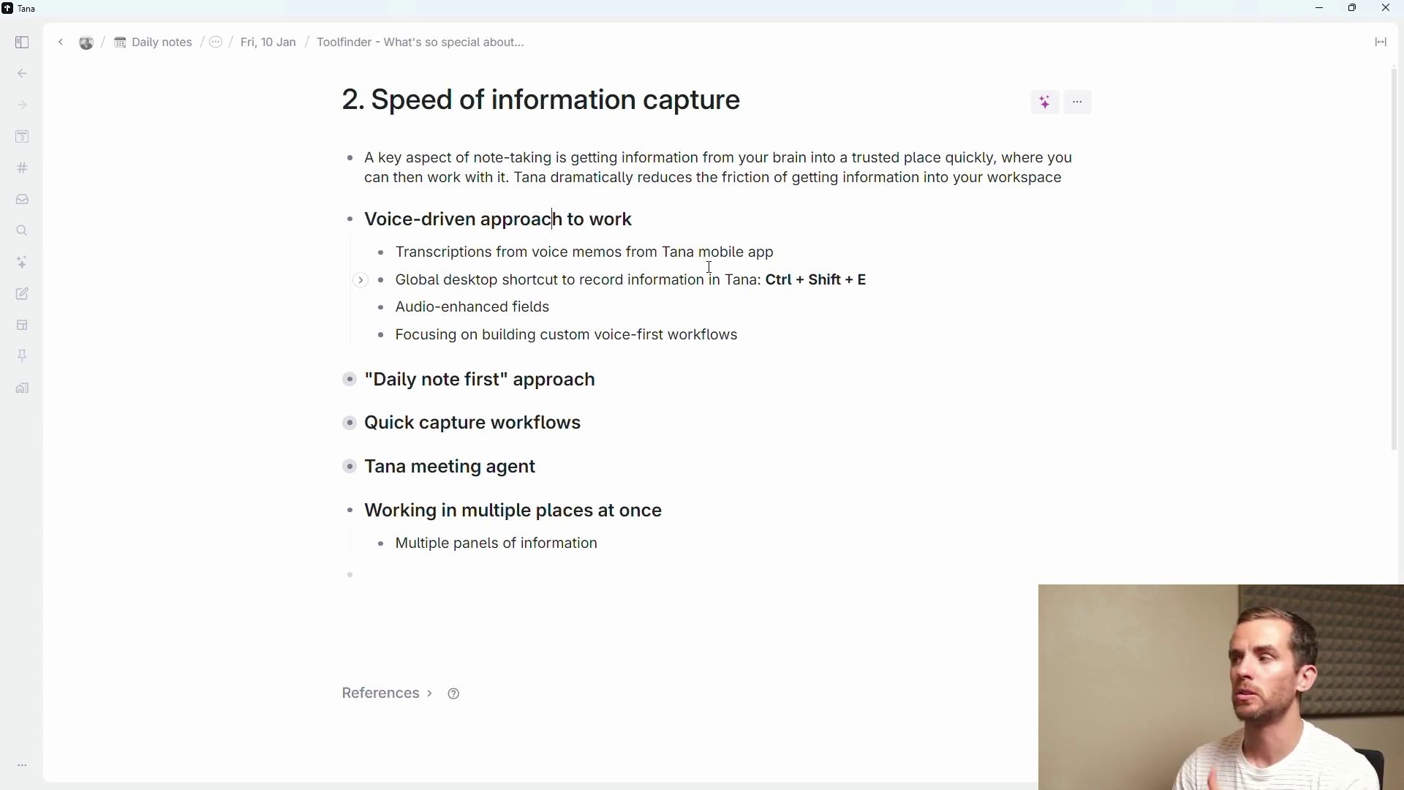
{"action": "left_click", "coordinate": [589, 306]}
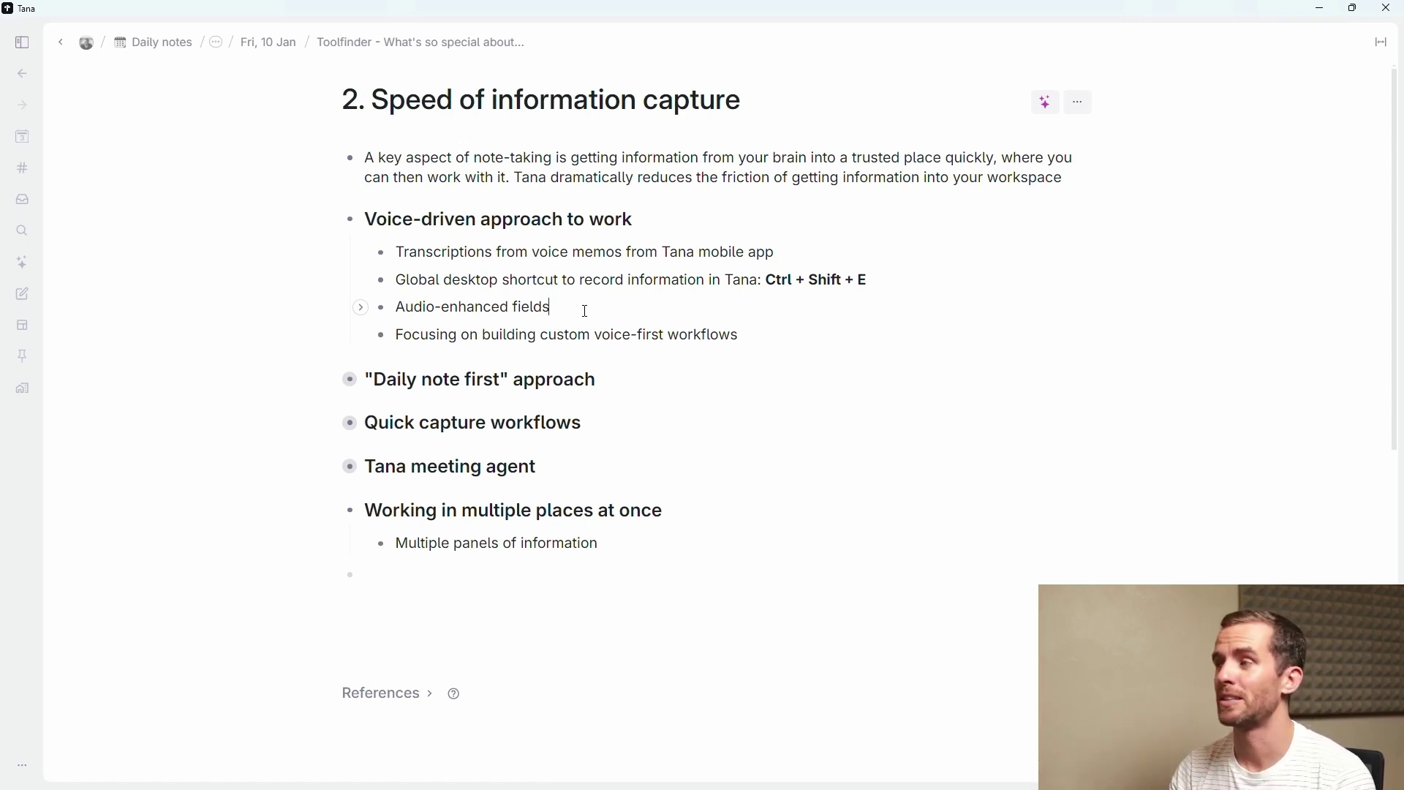
Step: Add a new #email reply node below Audio-enhanced fields
{"action": "key", "text": "Return"}
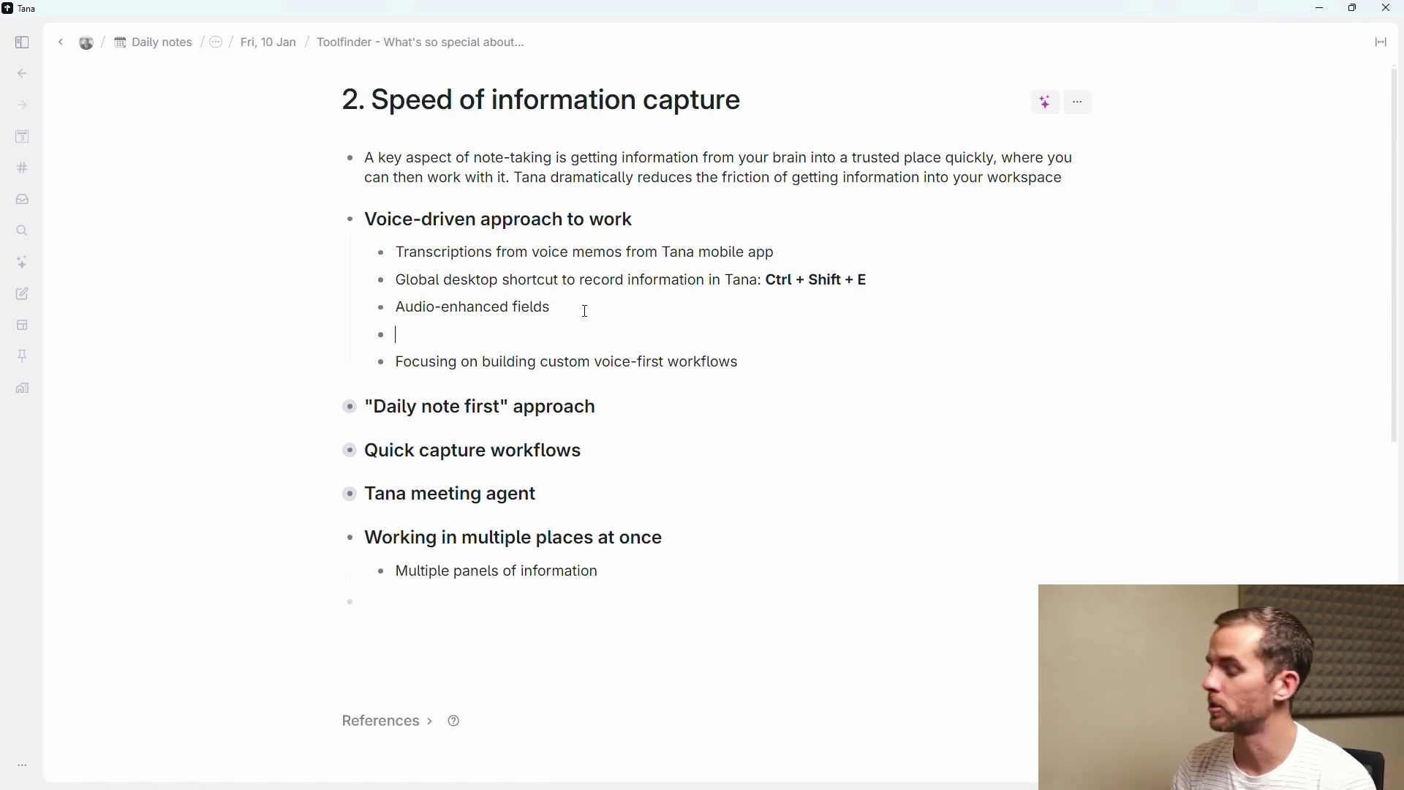
{"action": "type", "text": "#emai"}
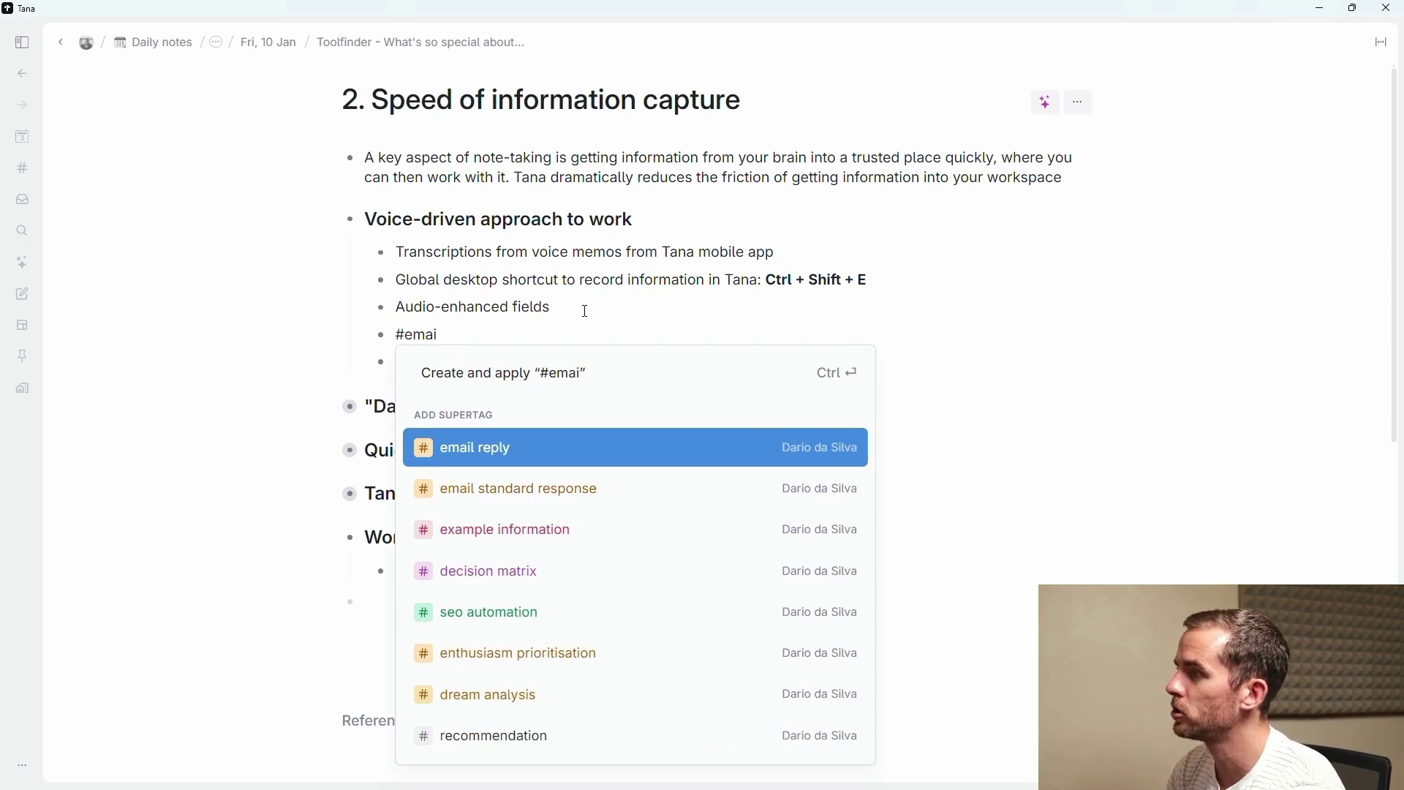
{"action": "key", "text": "Return"}
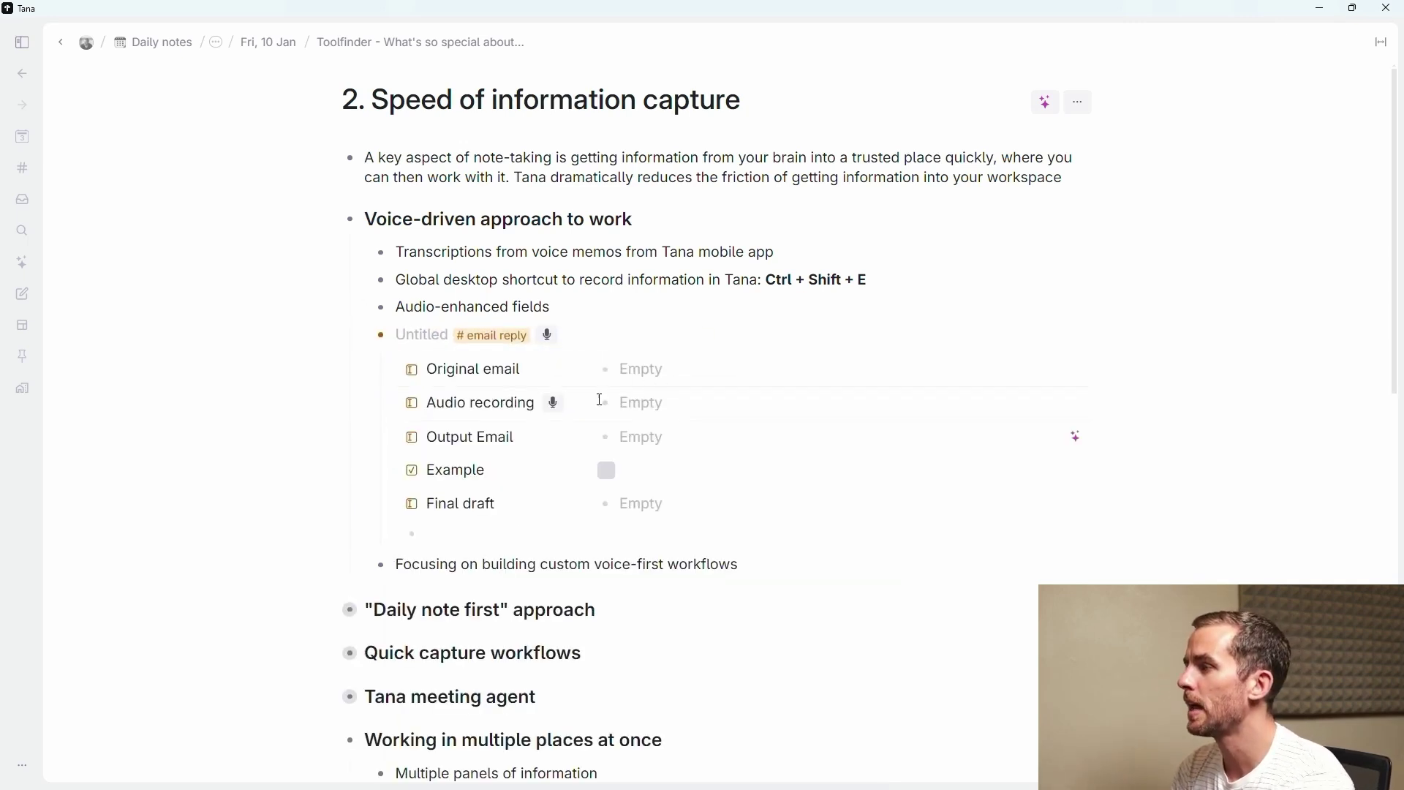
Step: Record a voice memo into its Audio recording field and let AI generate the Output Email
{"action": "left_click", "coordinate": [554, 403]}
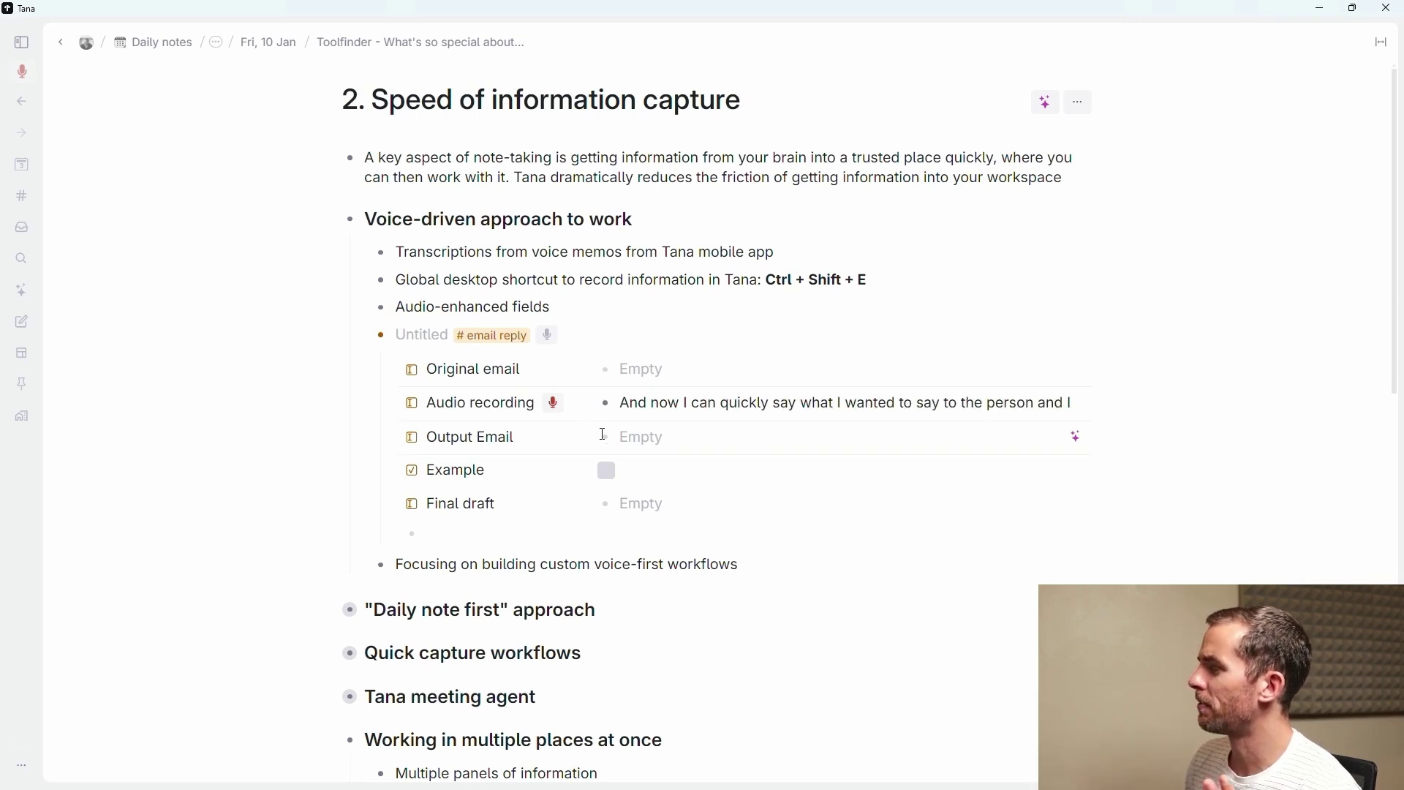
{"action": "left_click", "coordinate": [555, 405]}
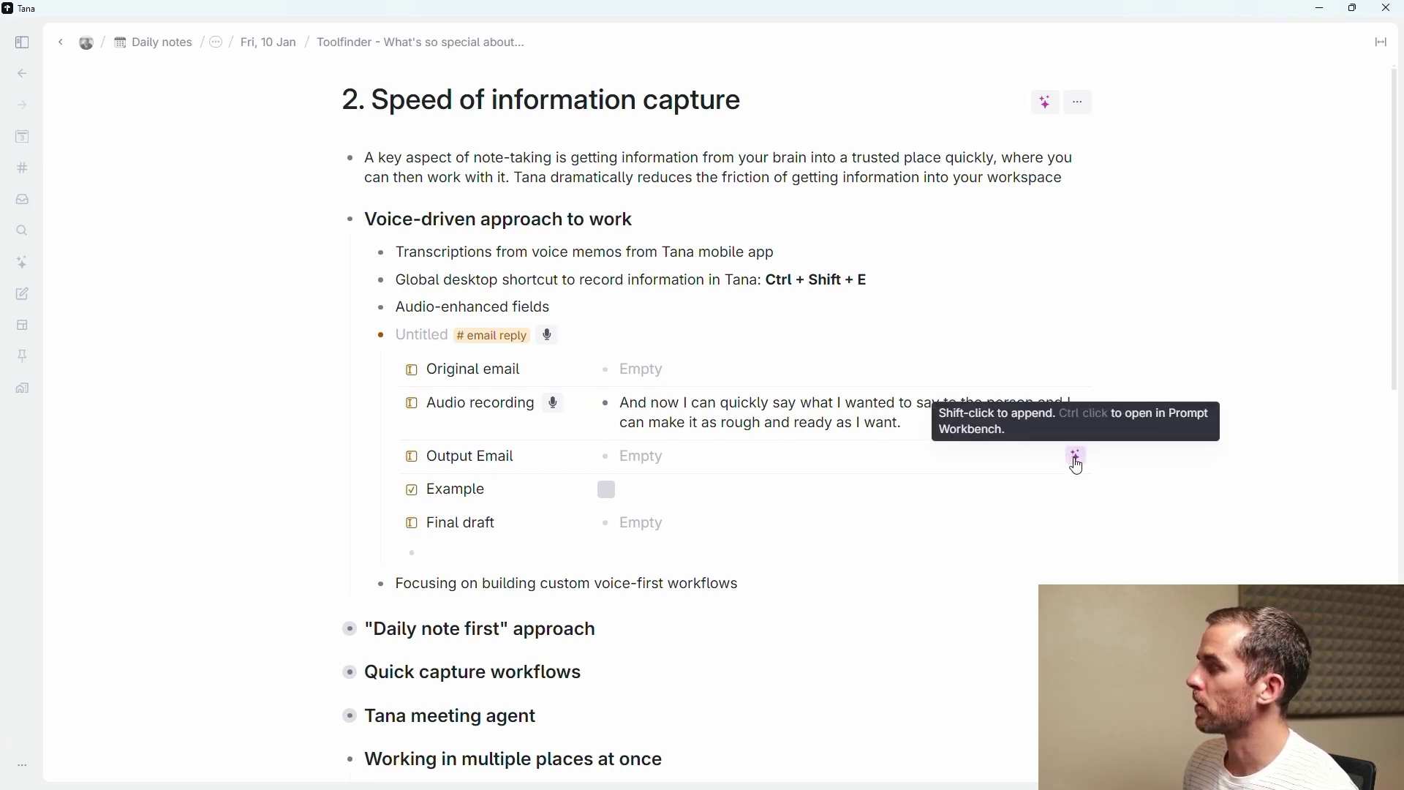
{"action": "left_click", "coordinate": [1076, 459]}
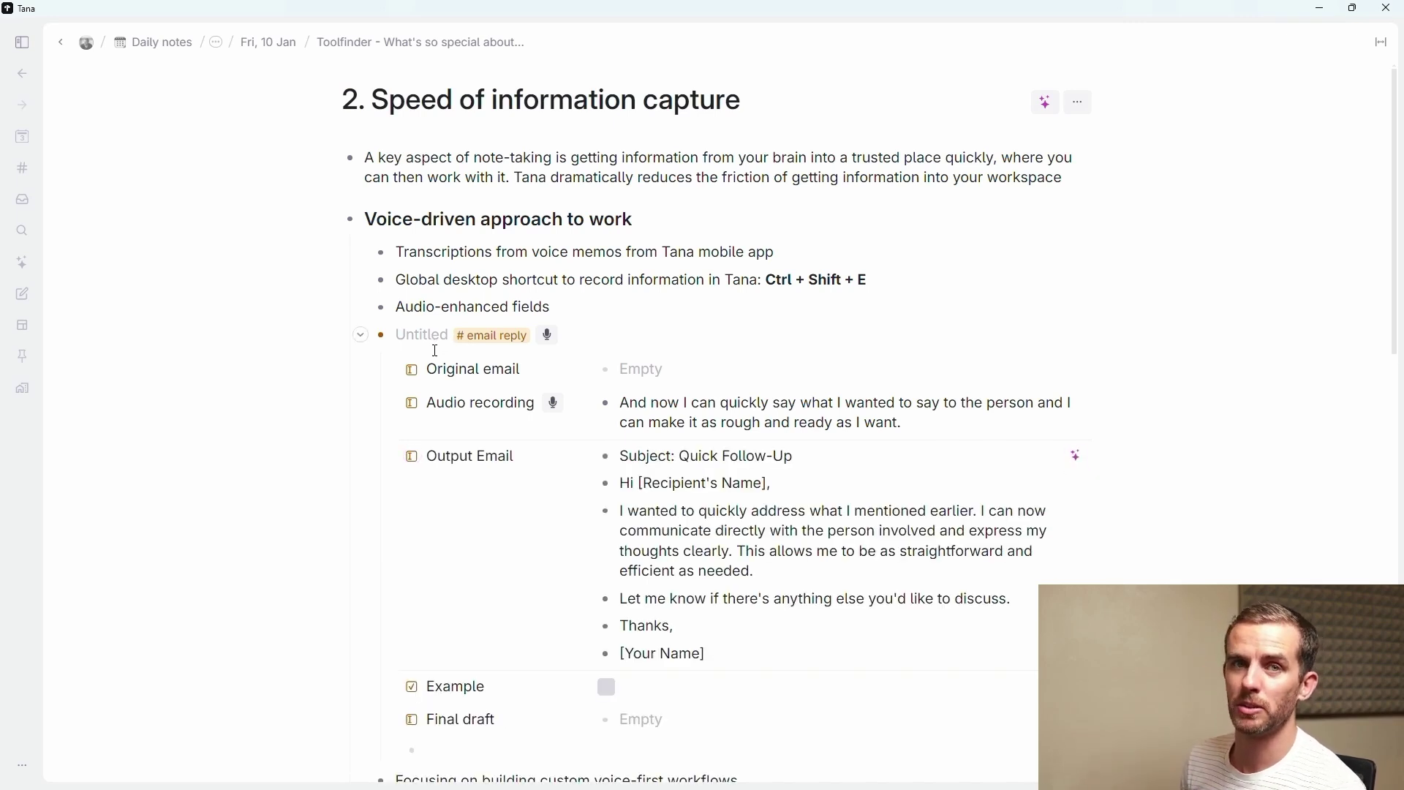
{"action": "key", "text": "ctrl+Up"}
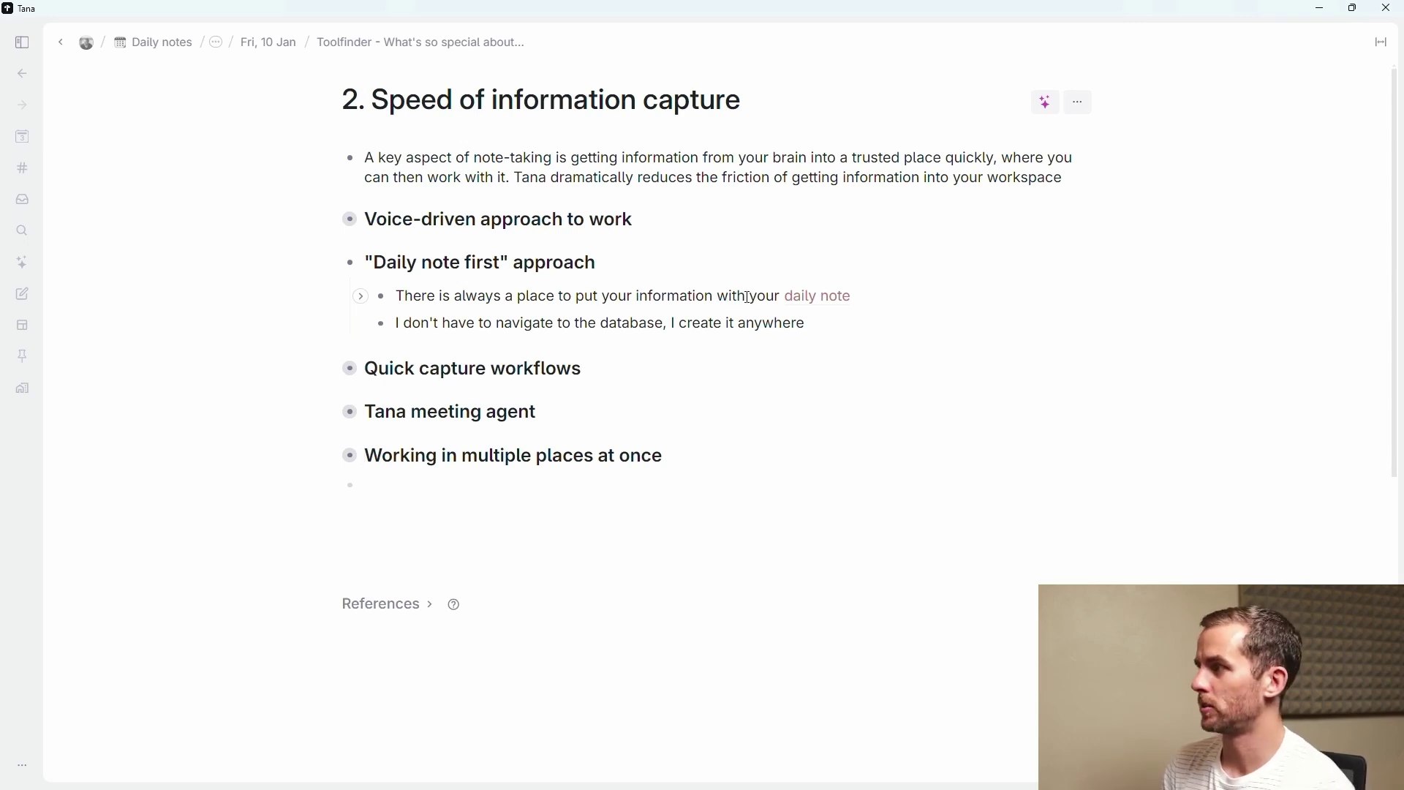
Step: Preview the linked daily note lesson inline, scroll through it, then close it
{"action": "left_click", "coordinate": [810, 296]}
{"action": "scroll", "coordinate": [813, 293], "scroll_direction": "down", "scroll_amount": 2}
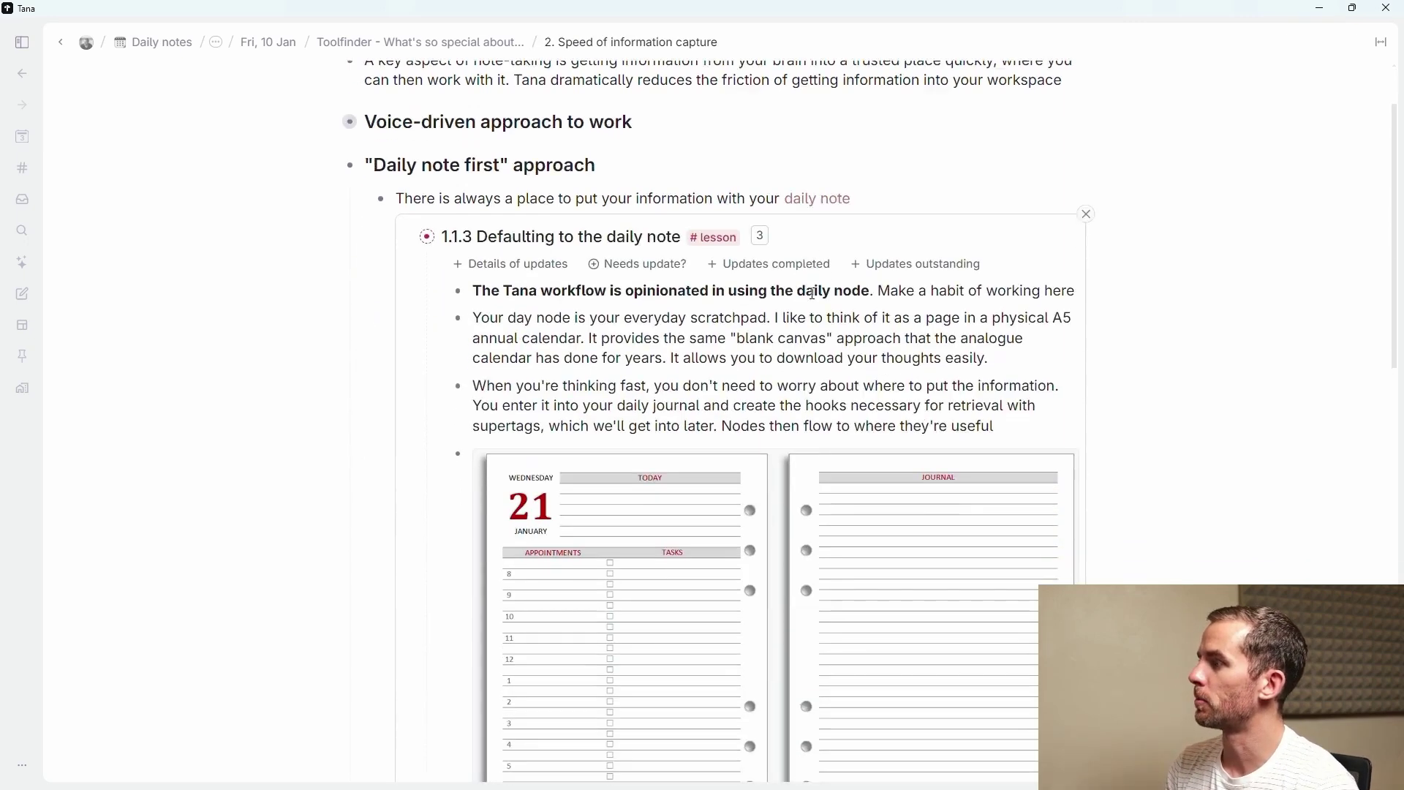
{"action": "scroll", "coordinate": [813, 293], "scroll_direction": "down", "scroll_amount": 2}
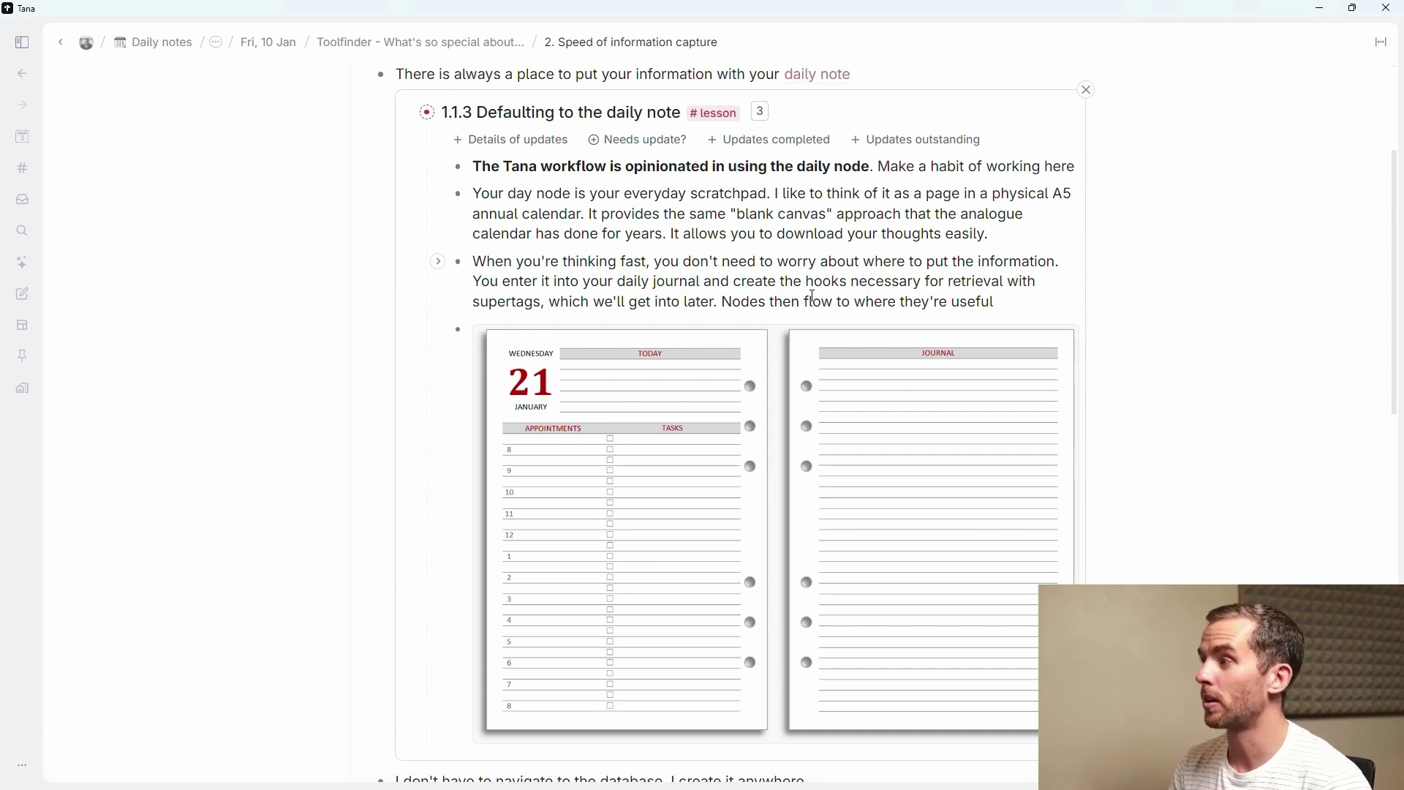
{"action": "left_click", "coordinate": [1086, 90]}
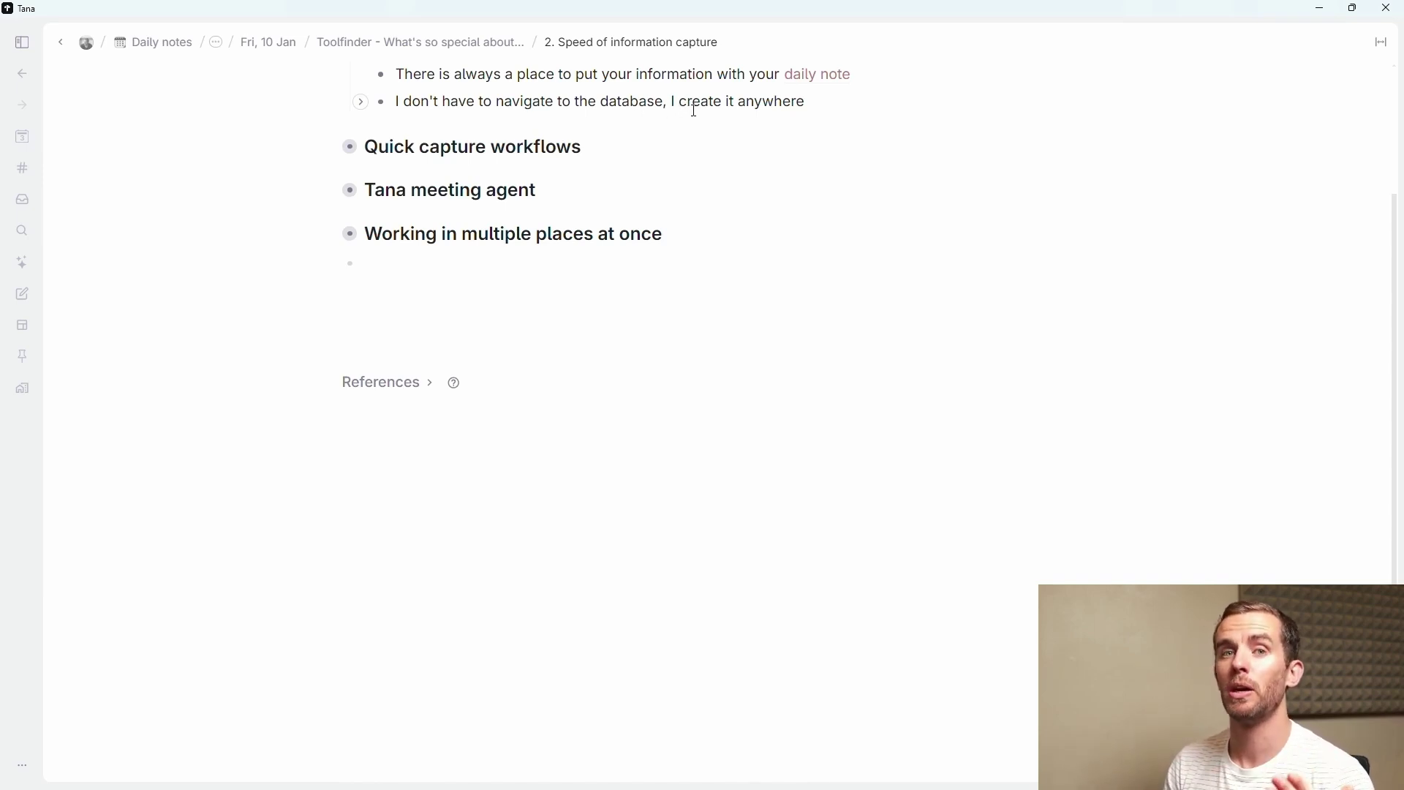
{"action": "key", "text": "ctrl+Up"}
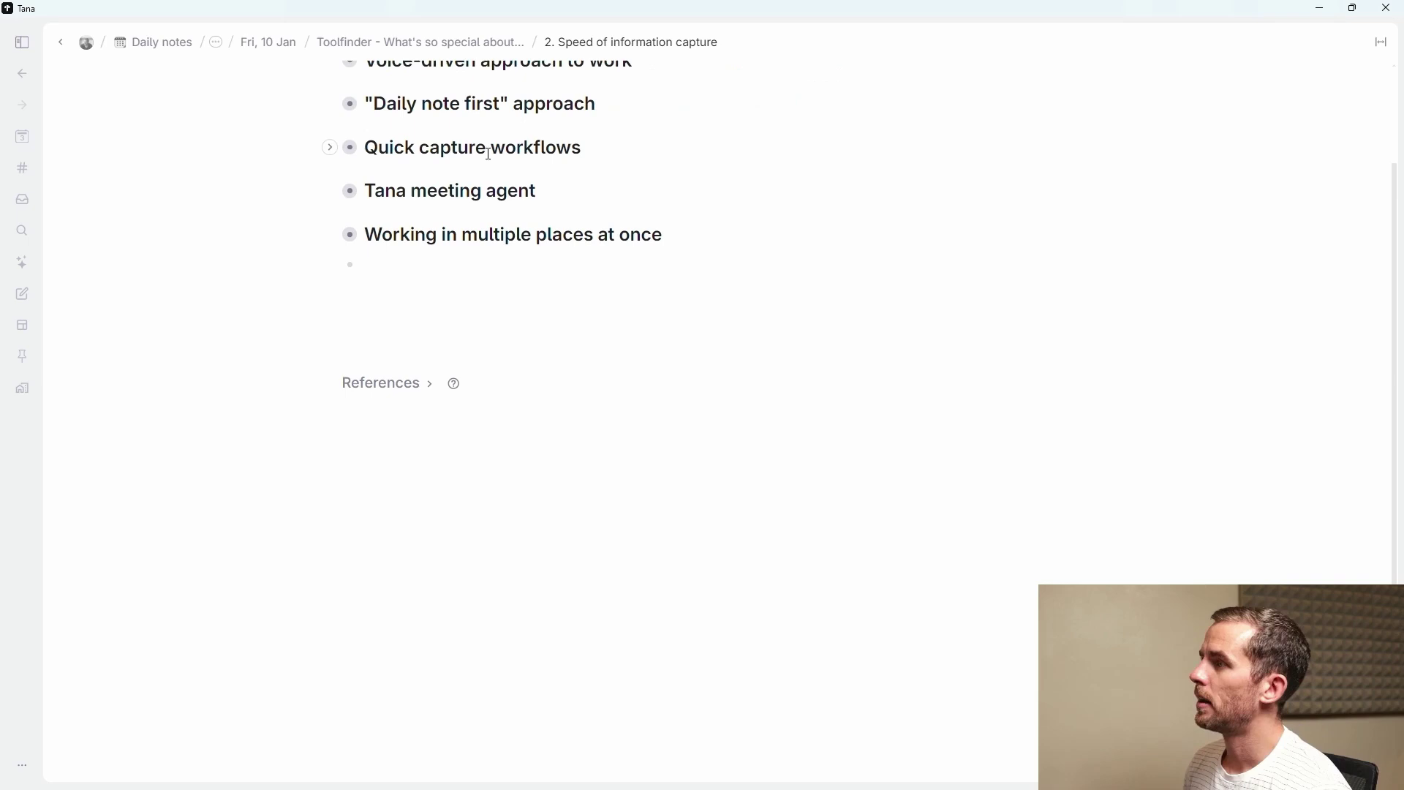
{"action": "left_click", "coordinate": [330, 150]}
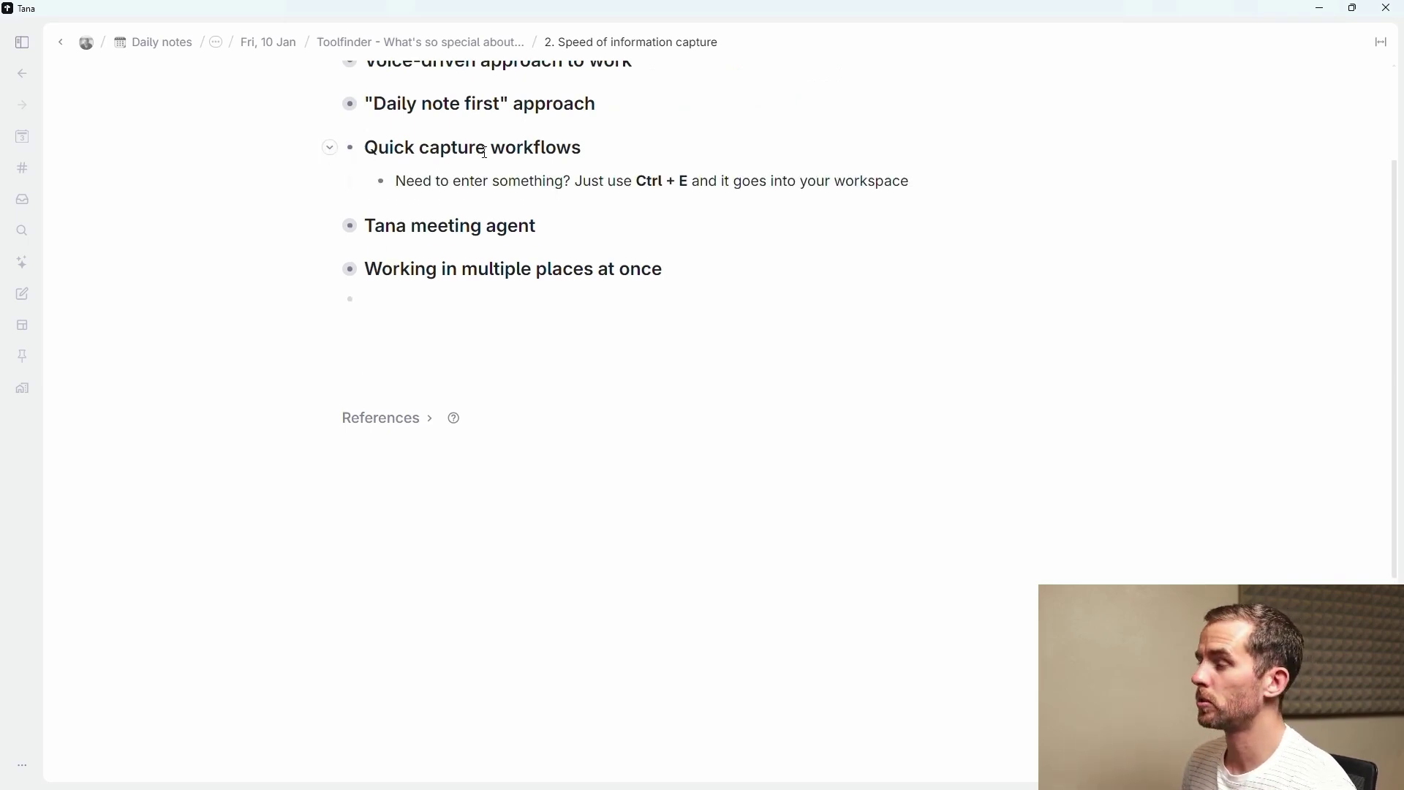
{"action": "key", "text": "ctrl+e"}
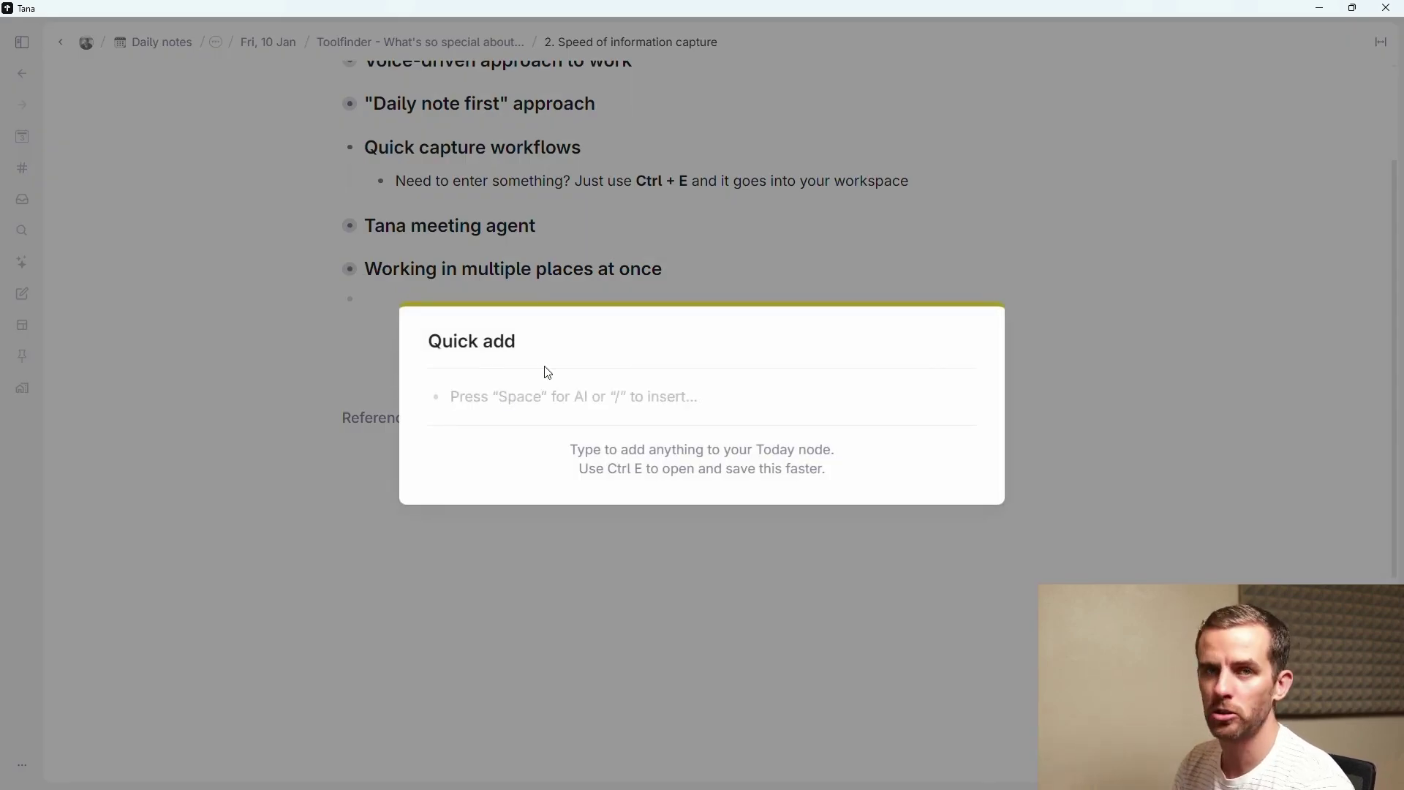
{"action": "key", "text": "Escape"}
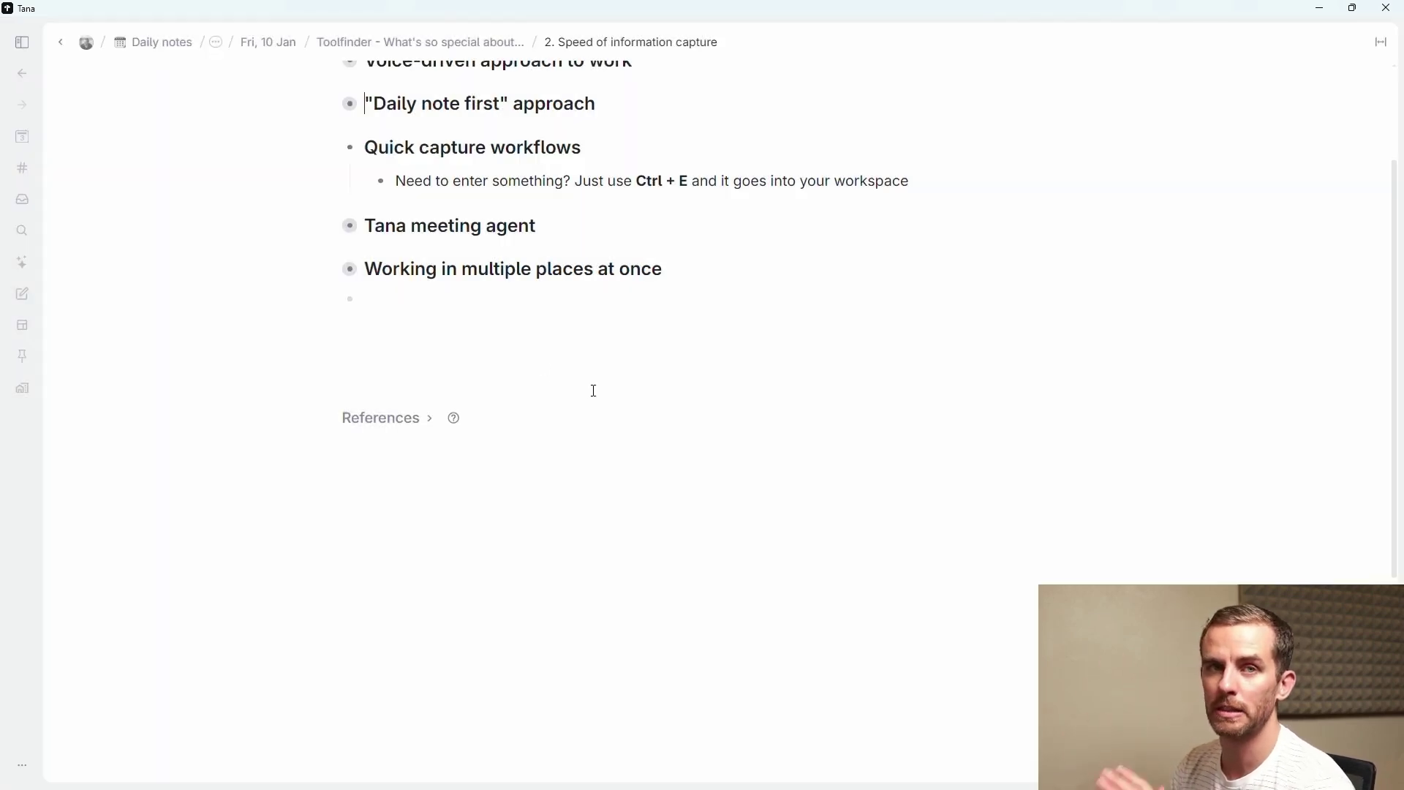
{"action": "left_click", "coordinate": [329, 147]}
{"action": "left_click", "coordinate": [329, 192]}
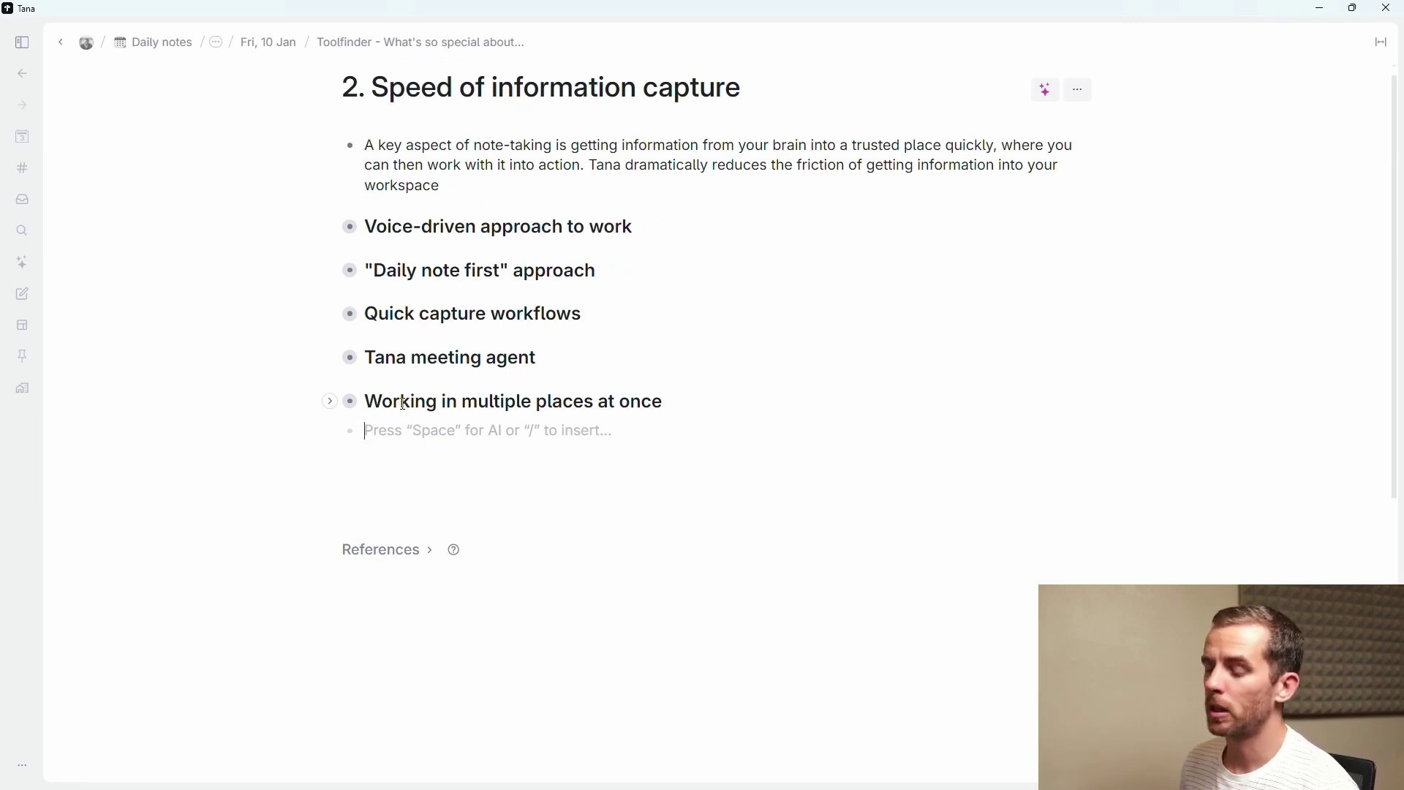
Step: Open 'Working in multiple places' and 'Tana meeting agent' in side panels and drag a bullet between them
{"action": "left_click", "coordinate": [349, 404], "text": "shift"}
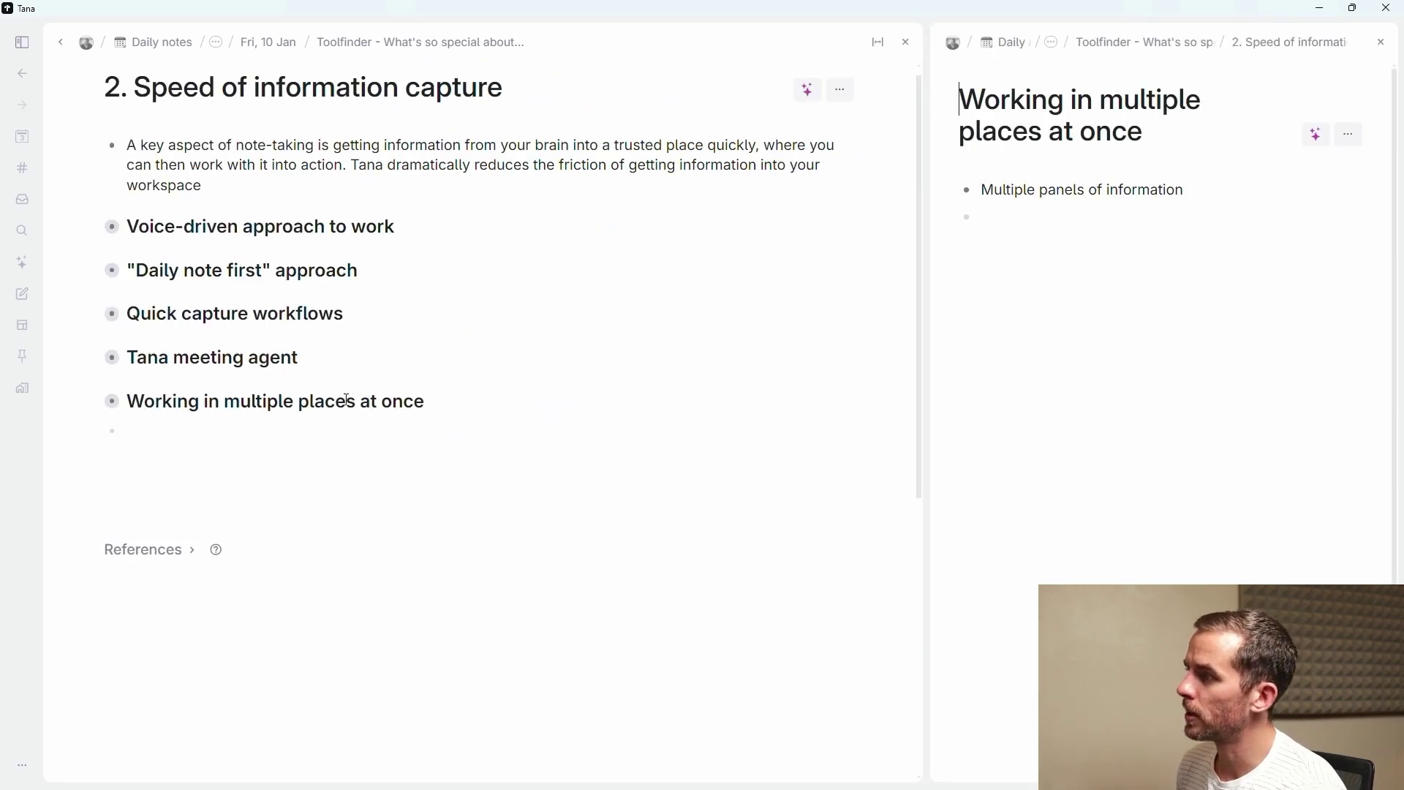
{"action": "left_click", "coordinate": [112, 358], "text": "shift"}
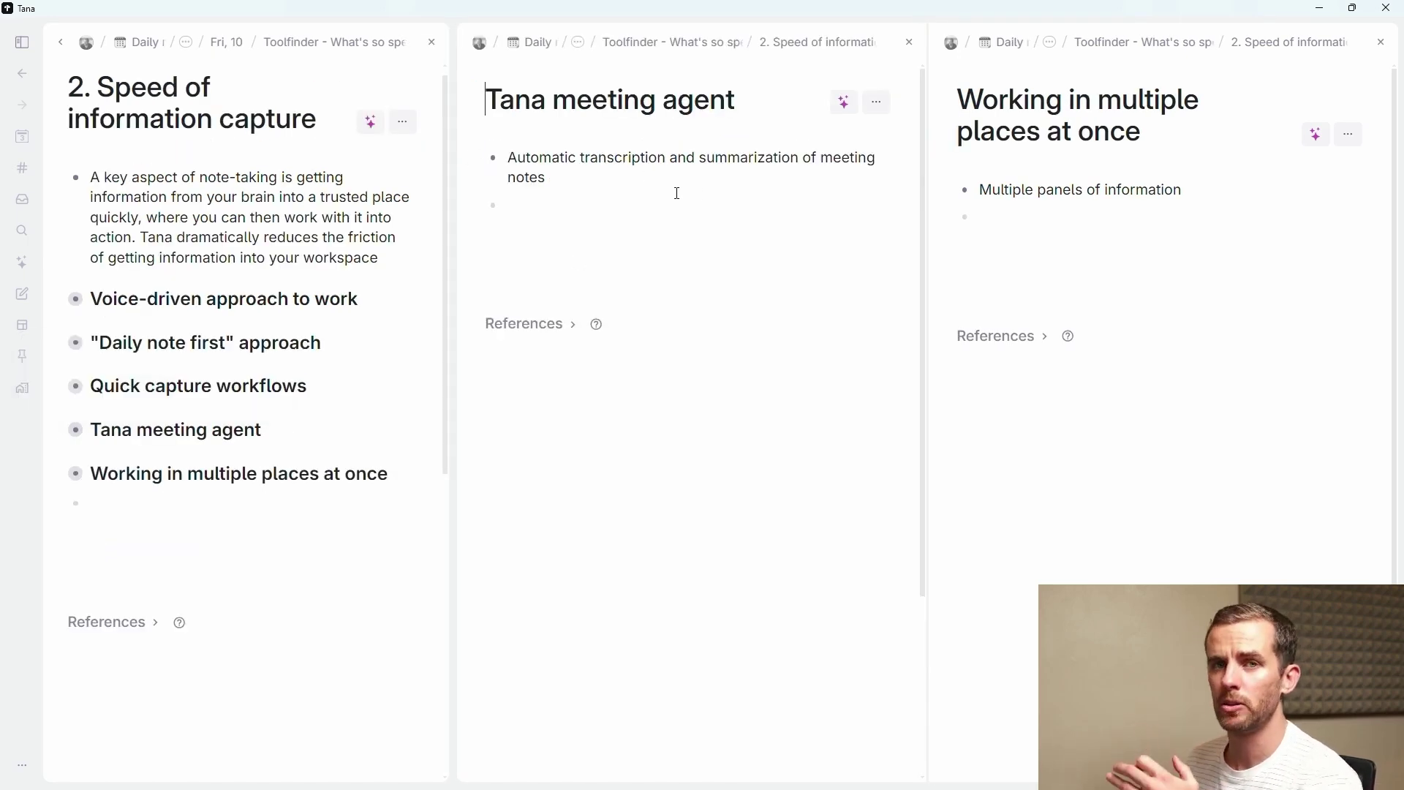
{"action": "left_click_drag", "start_coordinate": [499, 169], "coordinate": [534, 151]}
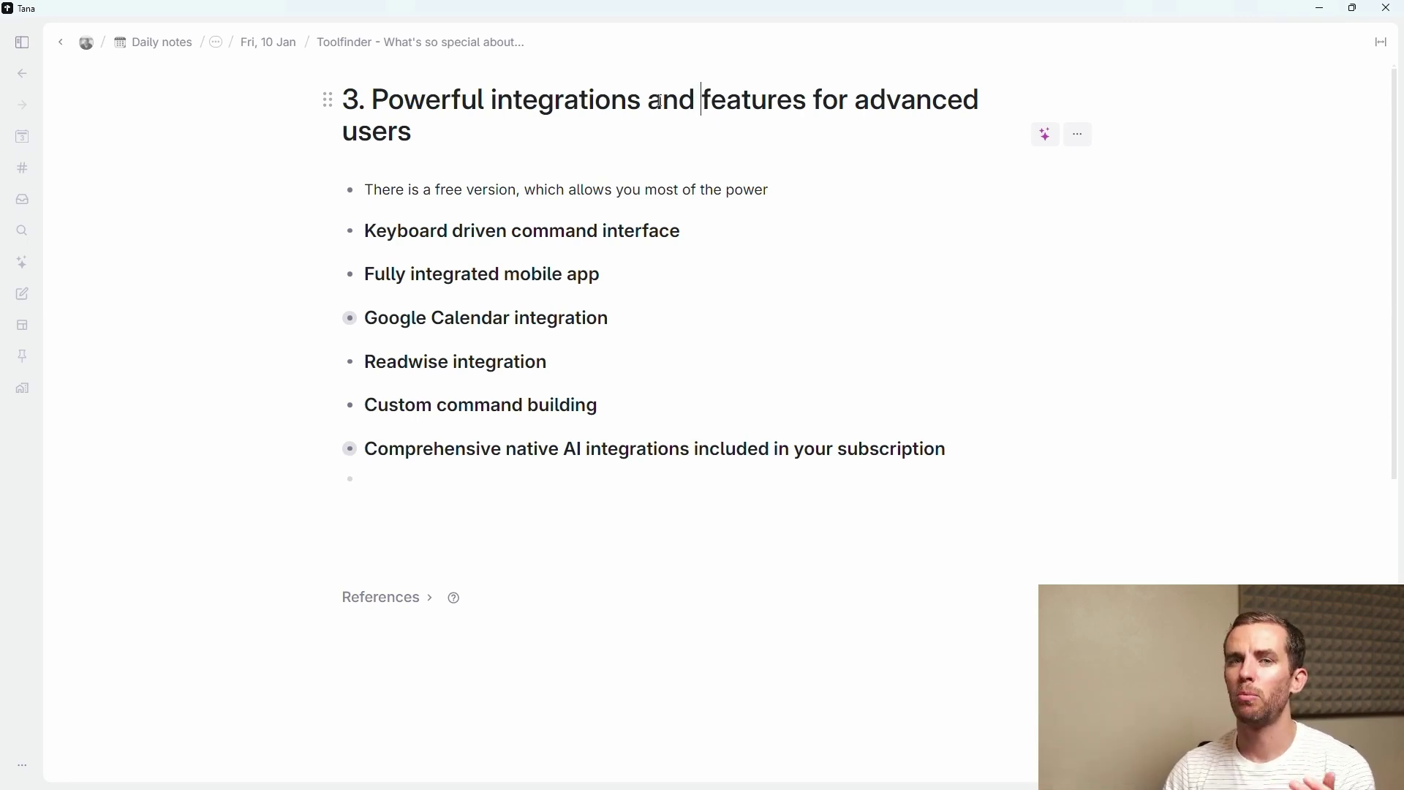
{"action": "left_click", "coordinate": [696, 235]}
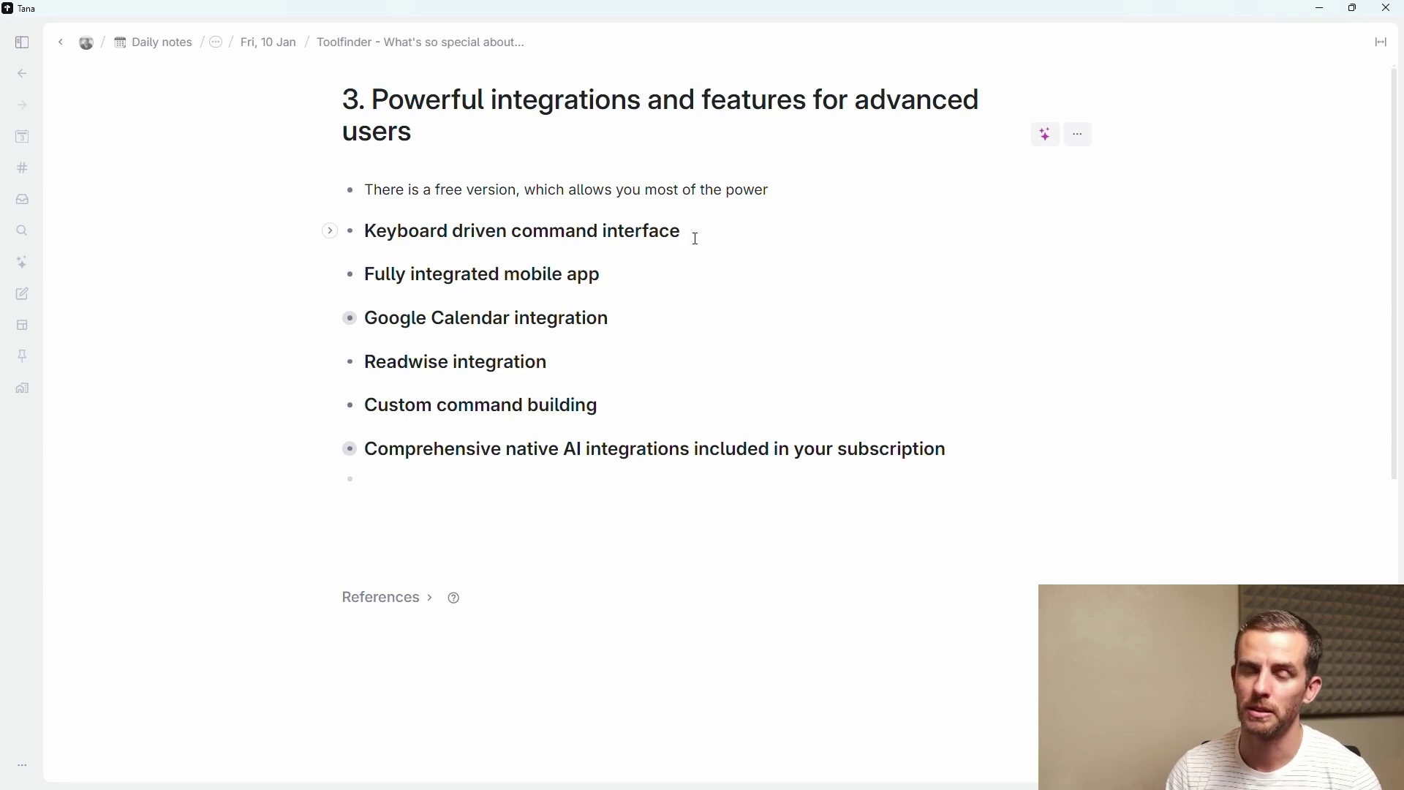
{"action": "key", "text": "Return"}
{"action": "key", "text": "Tab"}
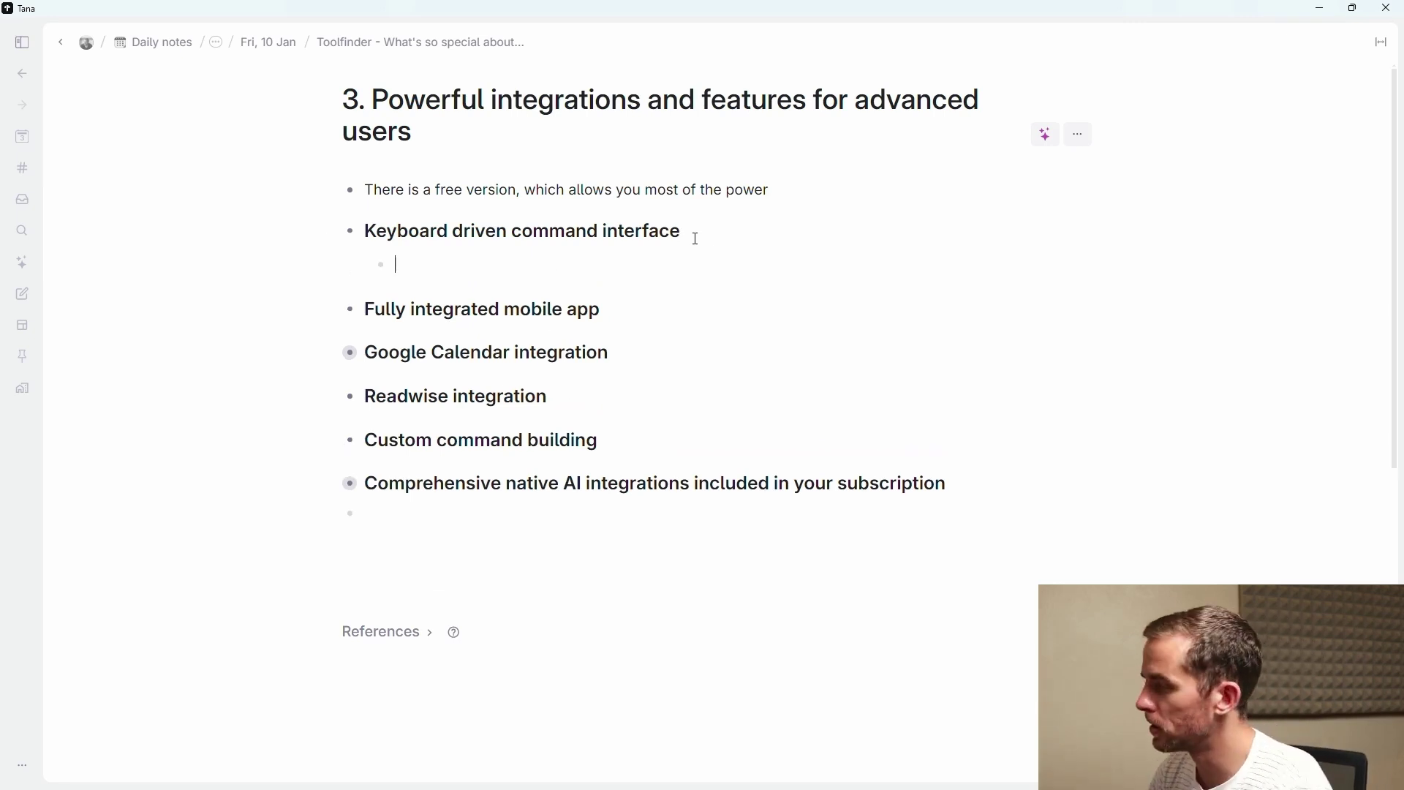
{"action": "key", "text": "ctrl+k"}
{"action": "type", "text": "Find nodes"}
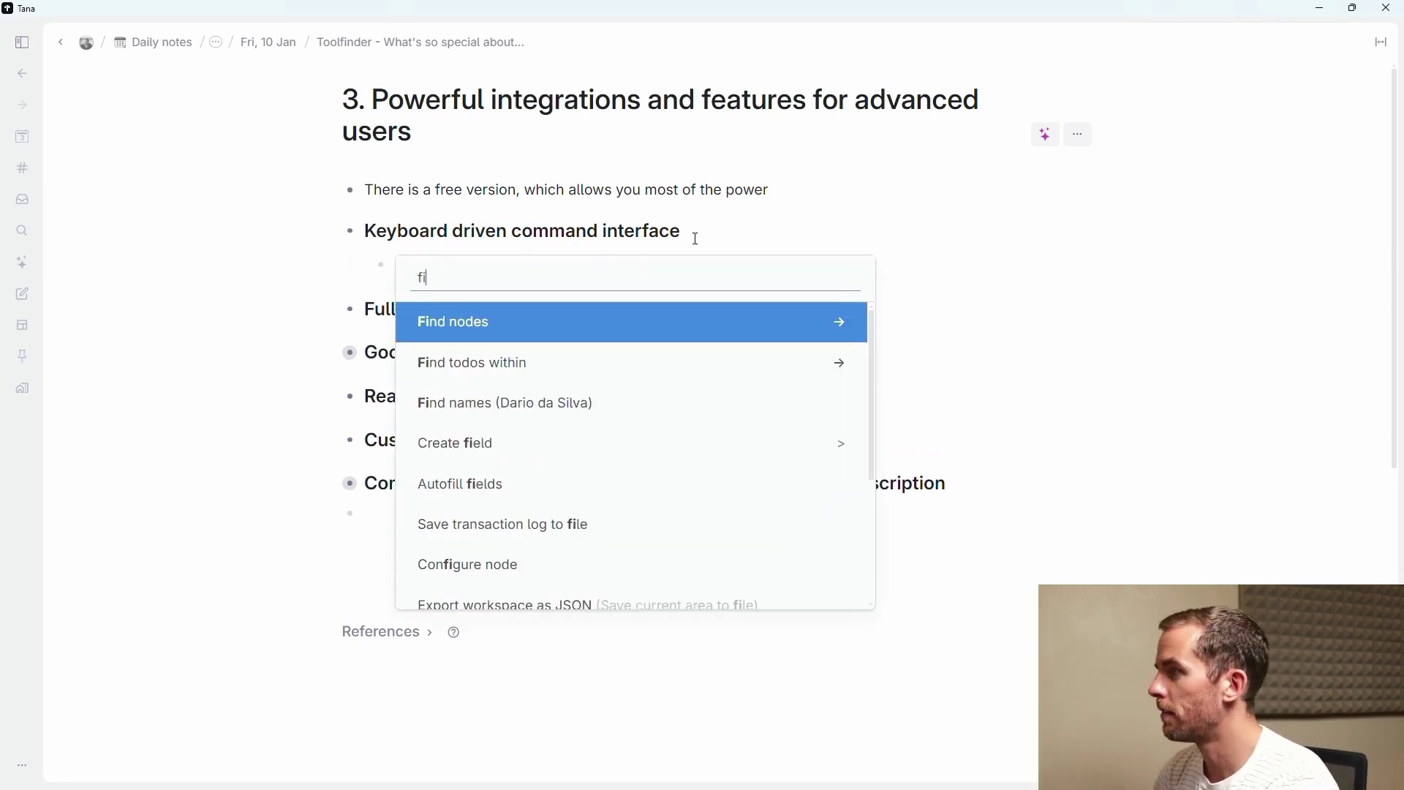
{"action": "key", "text": "Return"}
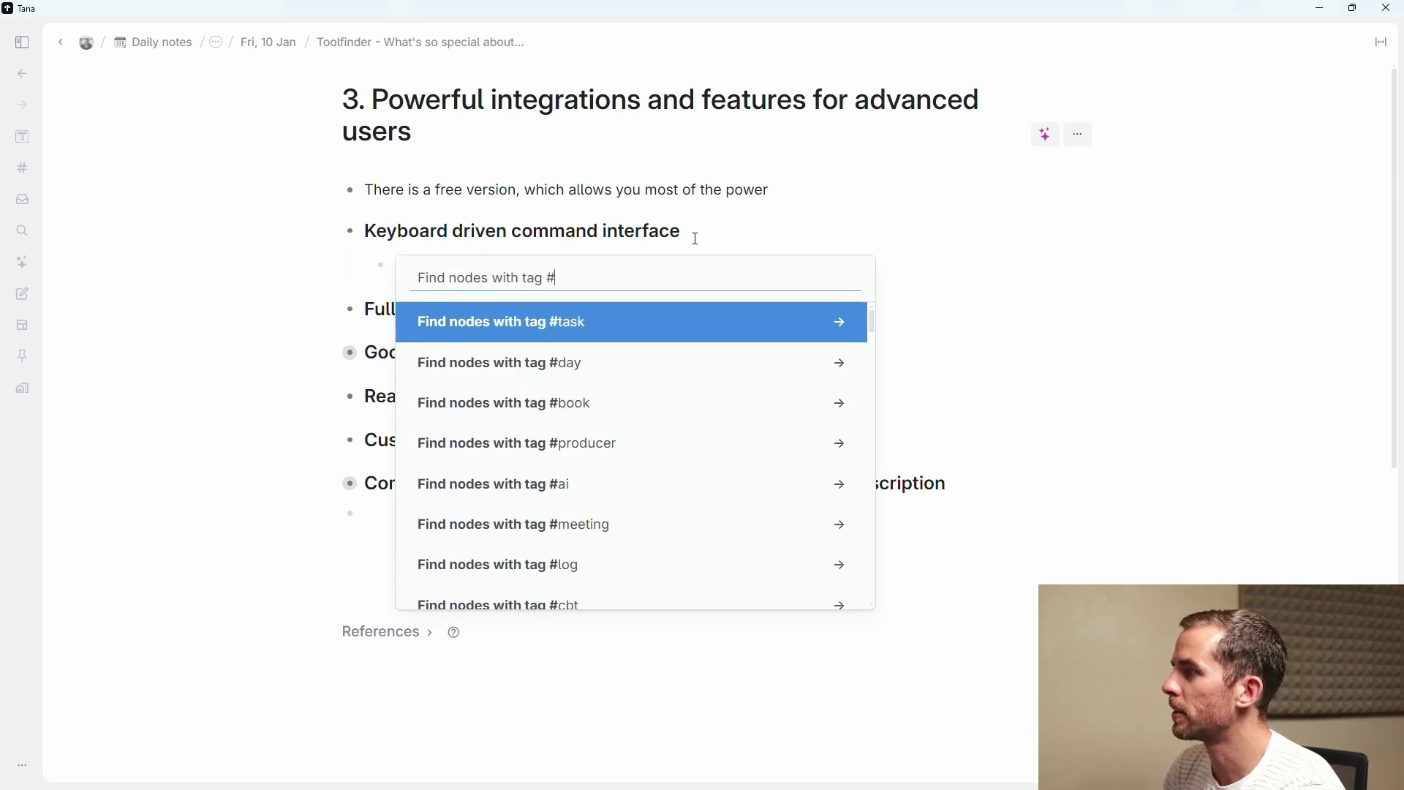
{"action": "key", "text": "Down"}
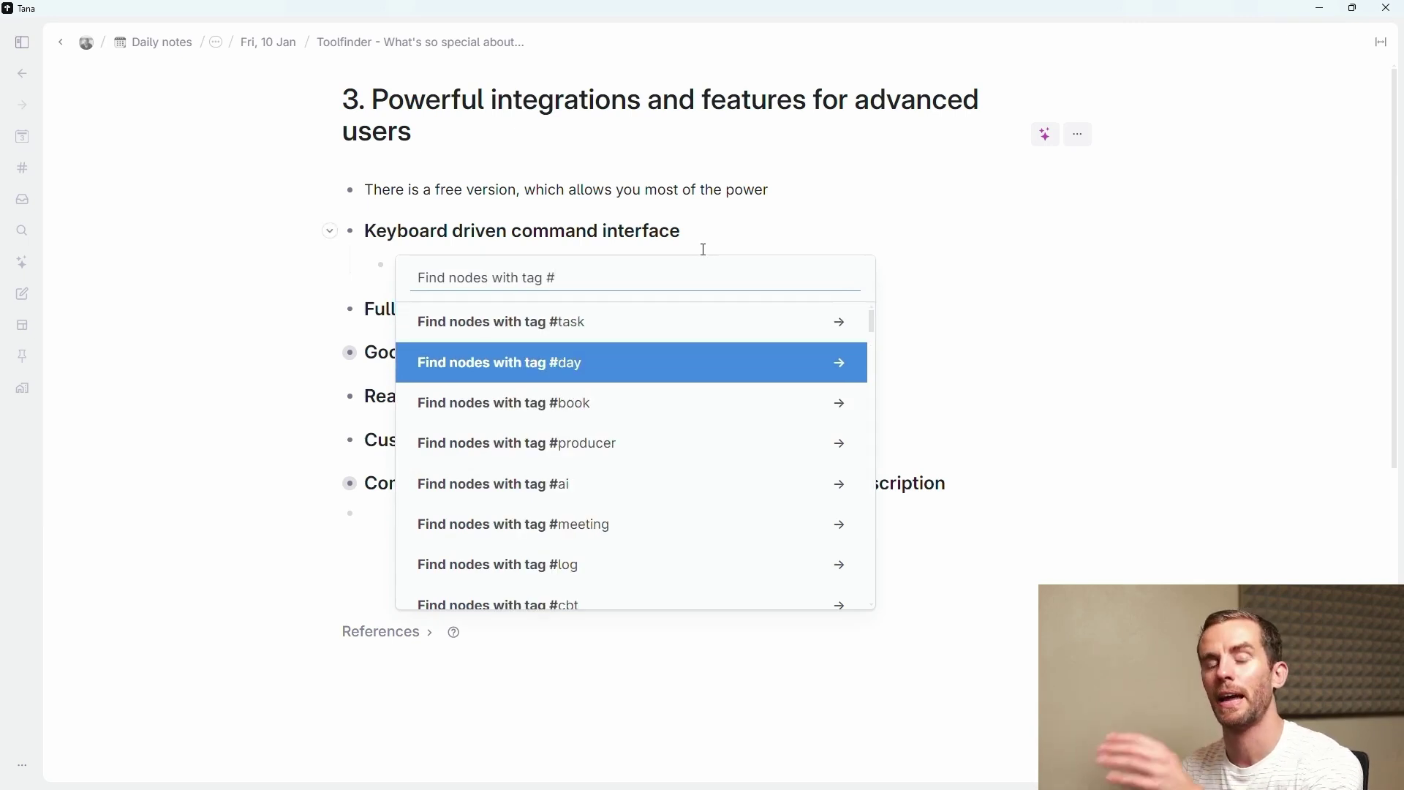
{"action": "key", "text": "Escape"}
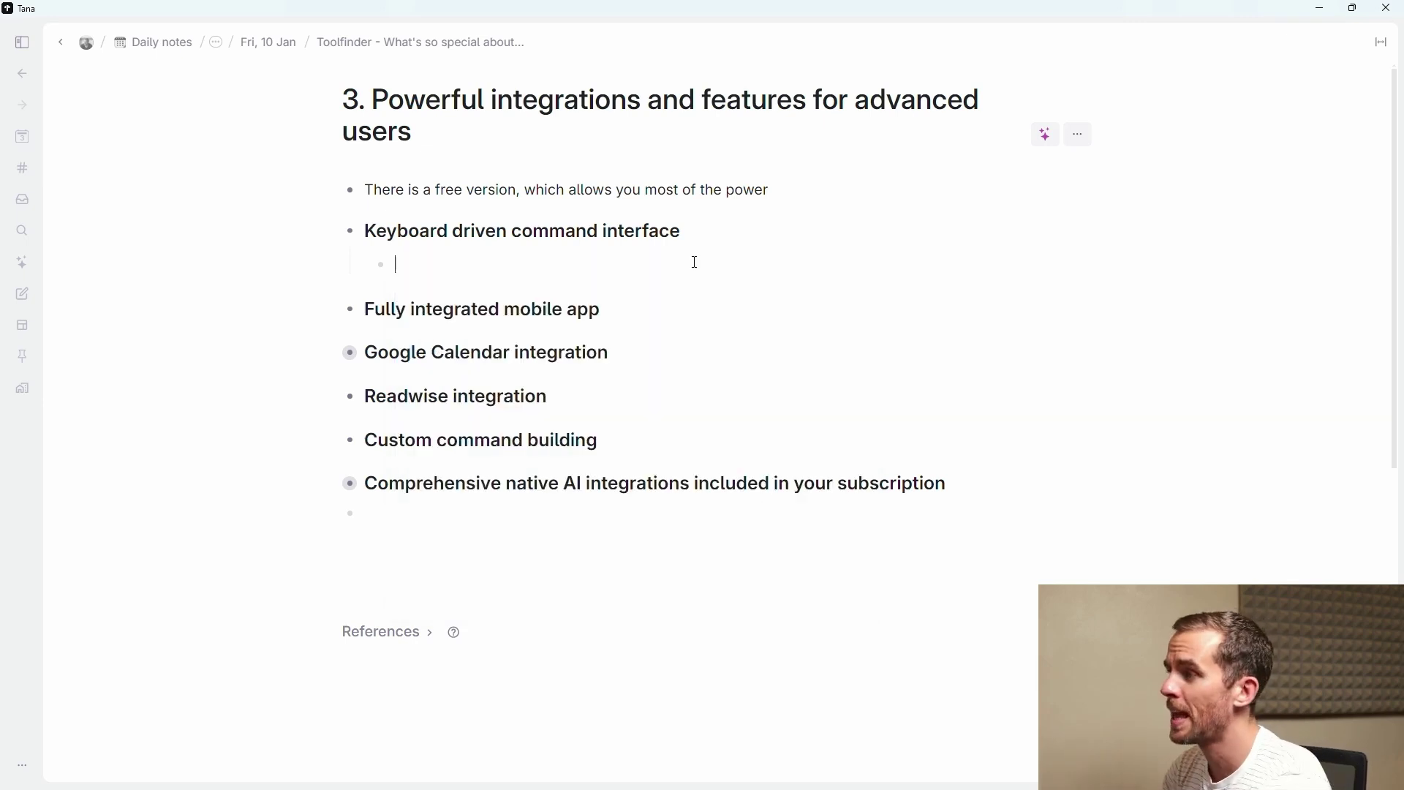
{"action": "key", "text": "BackSpace"}
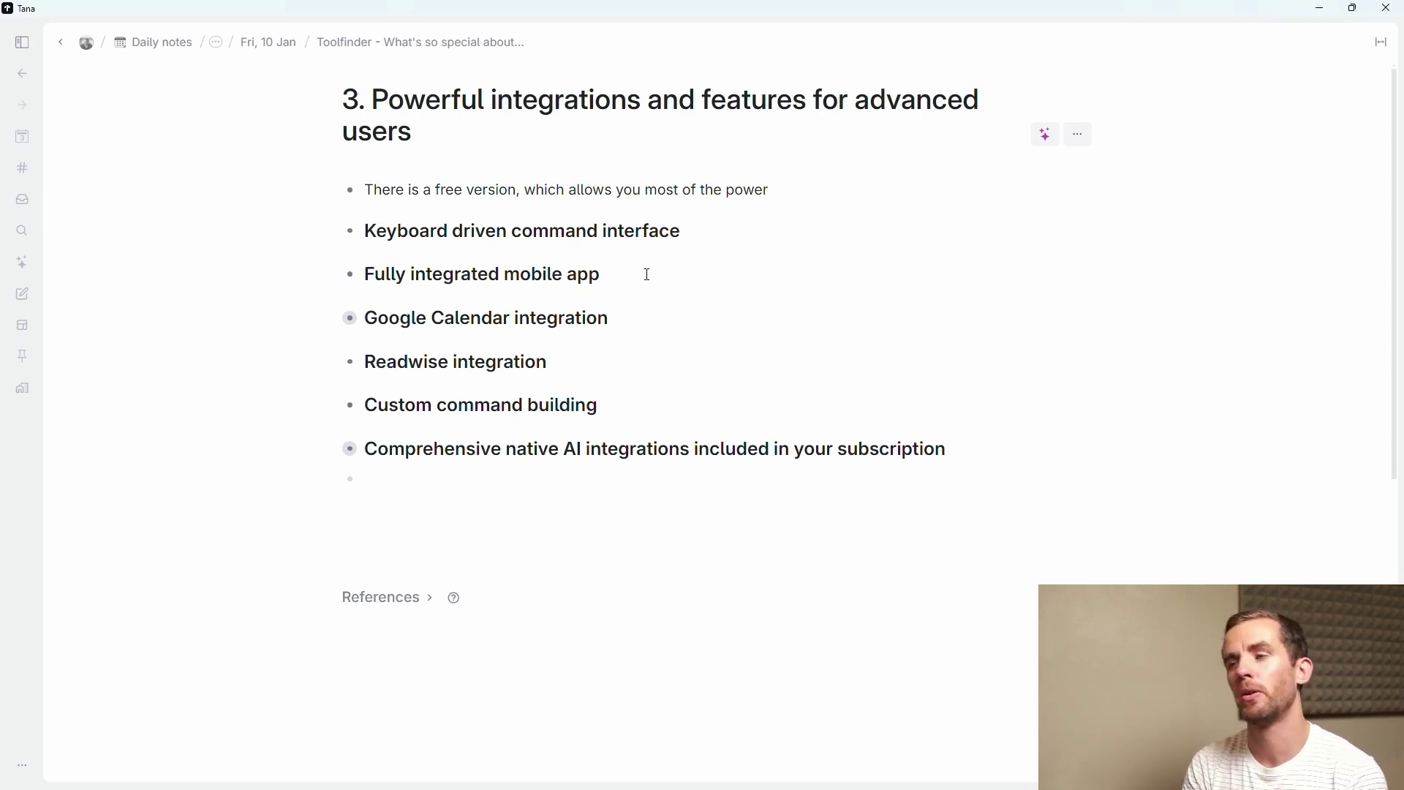
Step: Delete the 'Custom command building' item and expand 'AI integrations' to show its three sub-points
{"action": "left_click", "coordinate": [559, 318]}
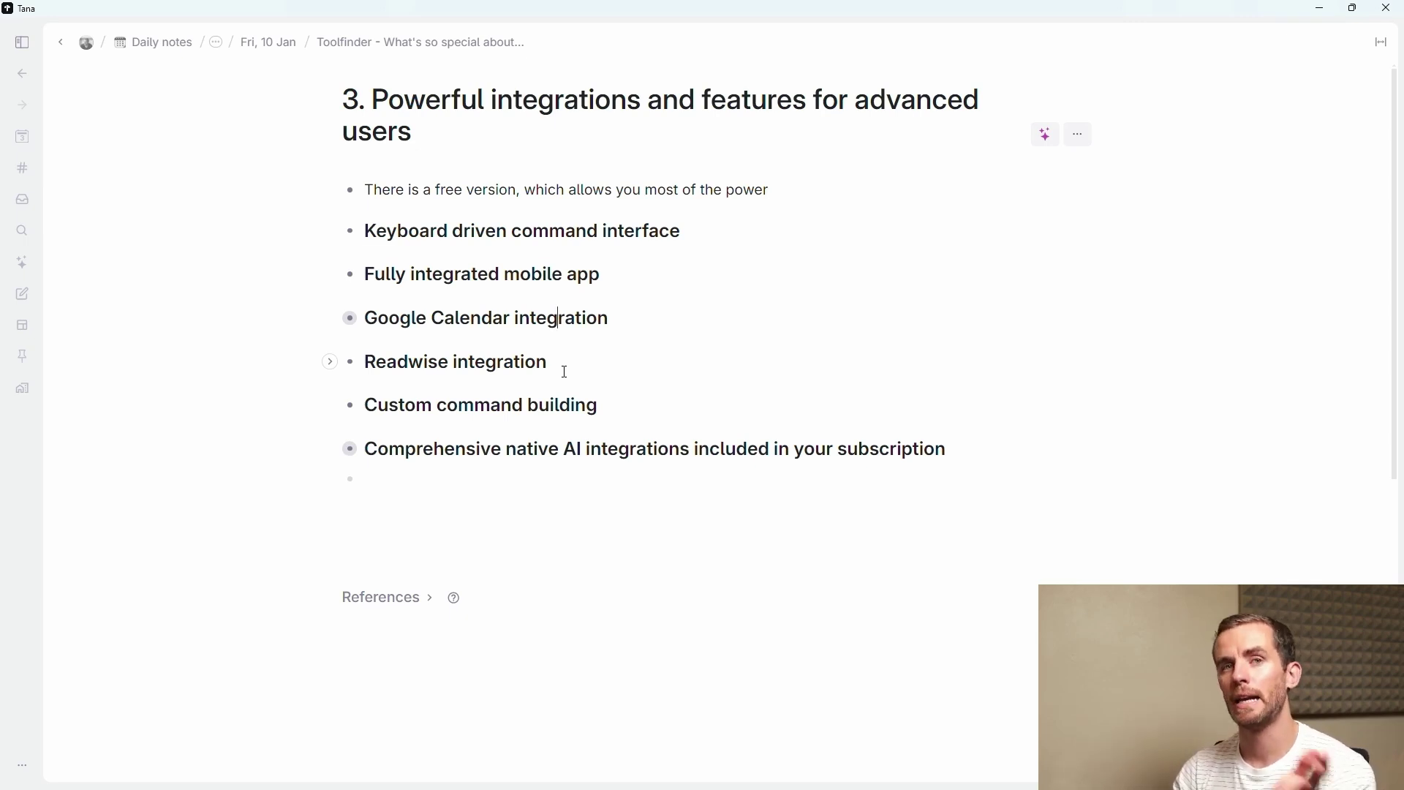
{"action": "left_click", "coordinate": [601, 407]}
{"action": "key", "text": "ctrl+shift+BackSpace"}
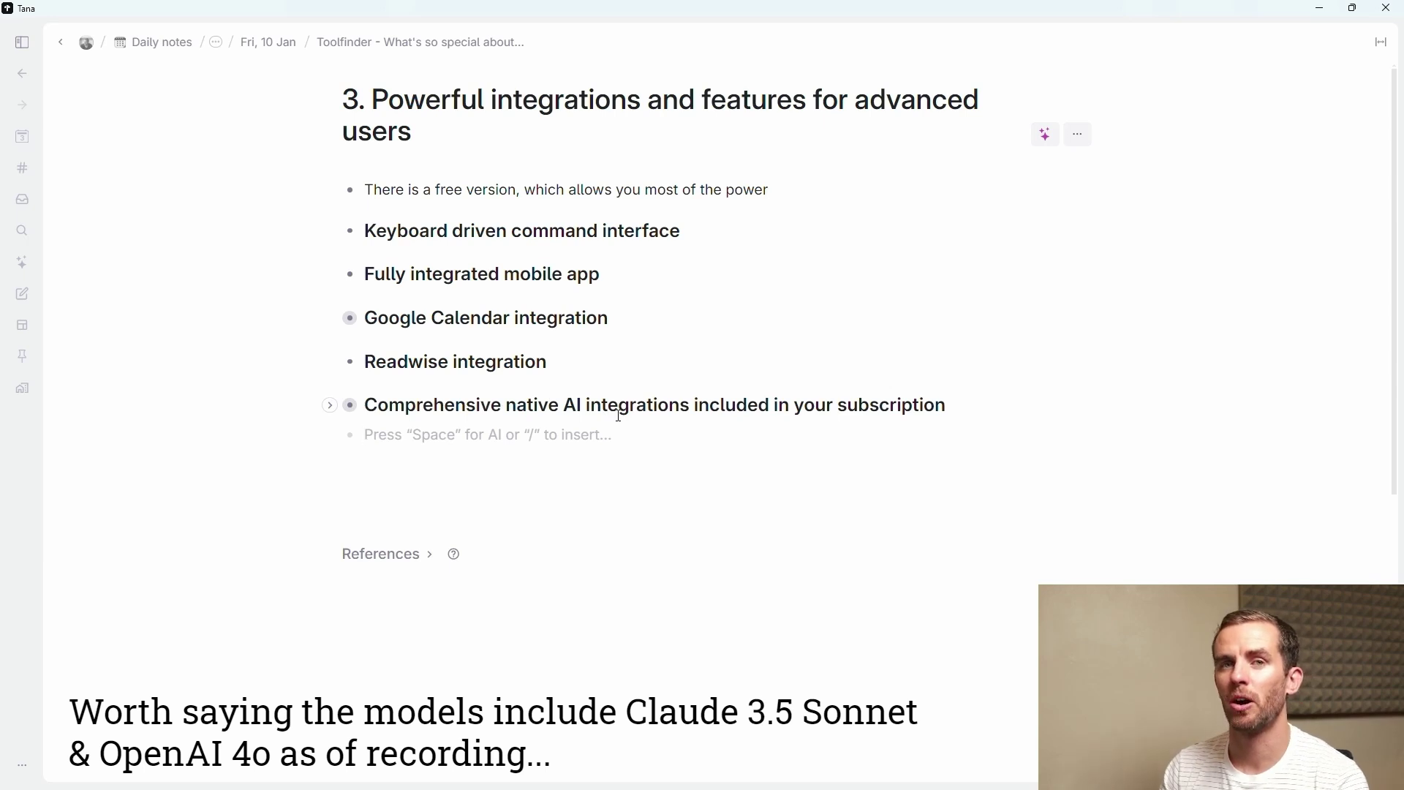
{"action": "left_click", "coordinate": [619, 415]}
{"action": "key", "text": "ctrl+Down"}
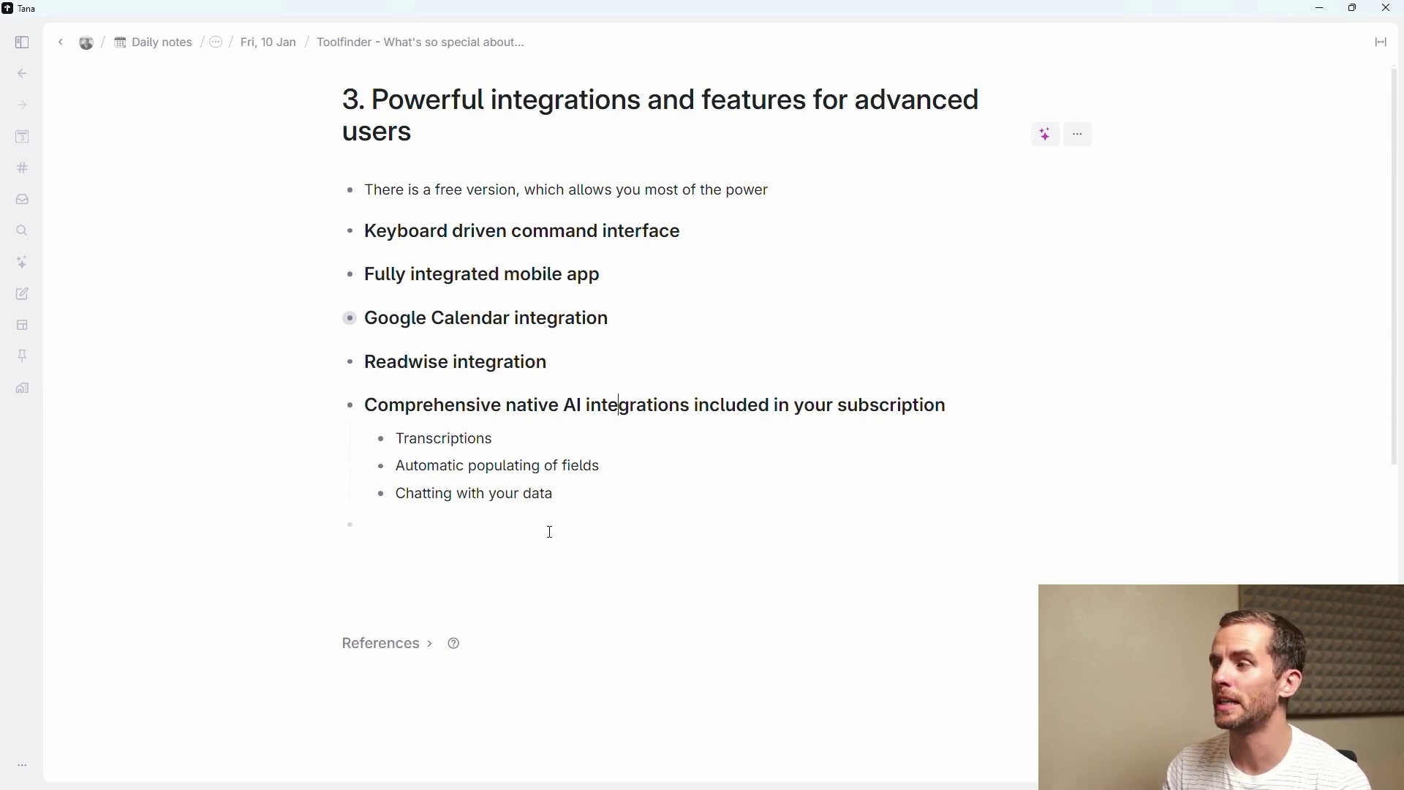
Step: Under AI integrations, use /chat to ask 'Write a blog post on this', then scroll to section 4
{"action": "left_click", "coordinate": [520, 545]}
{"action": "type", "text": "/chat"}
{"action": "key", "text": "Return"}
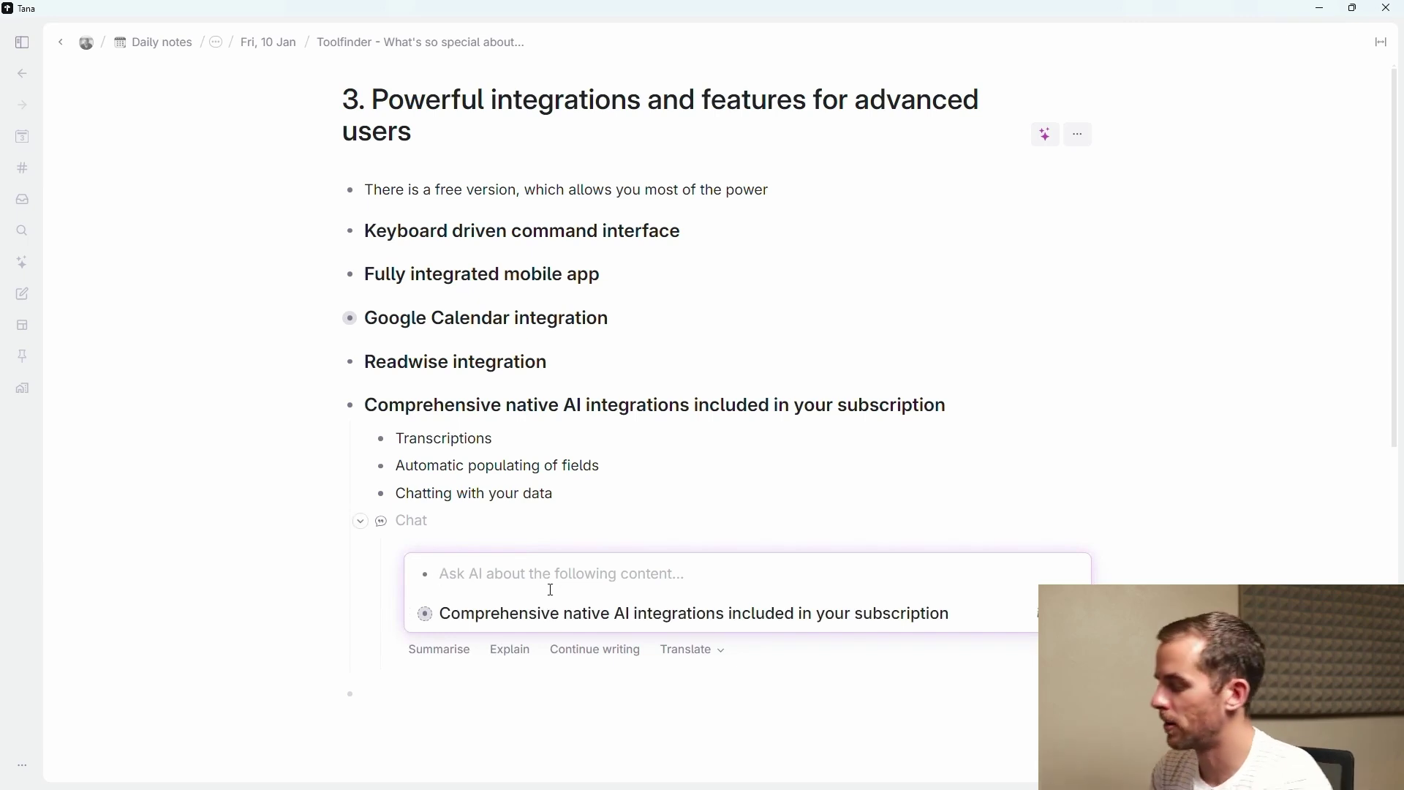
{"action": "type", "text": "Write a"}
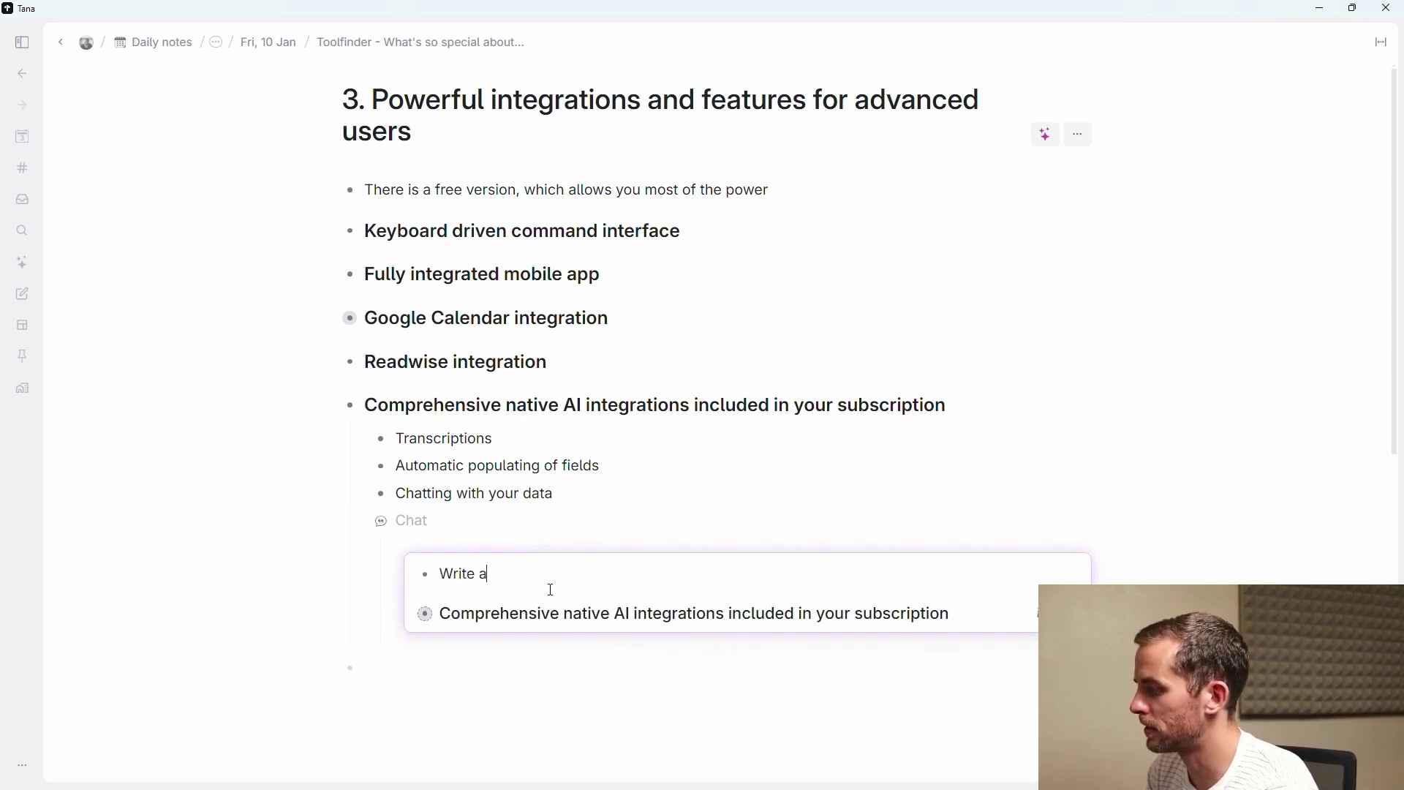
{"action": "type", "text": " blog post on this"}
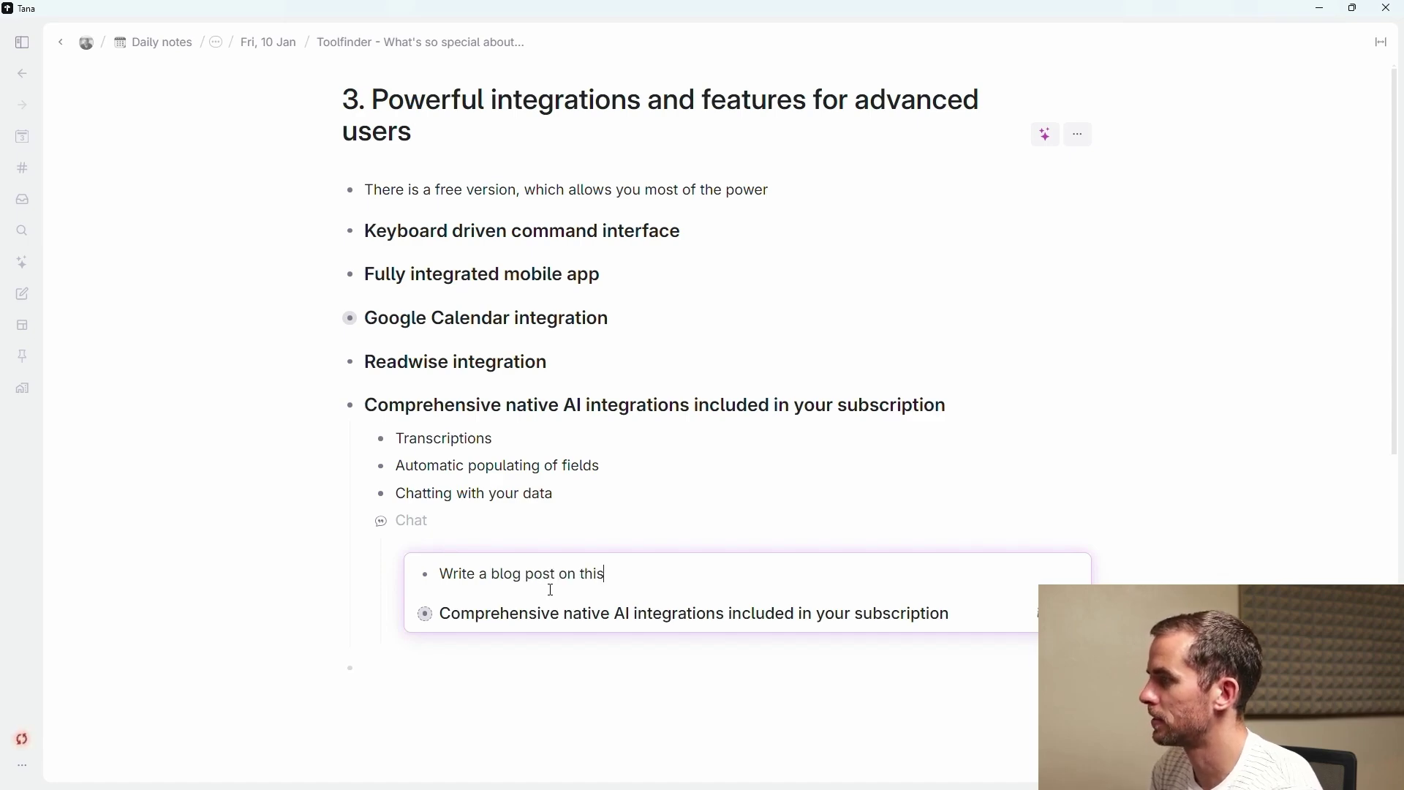
{"action": "key", "text": "Return"}
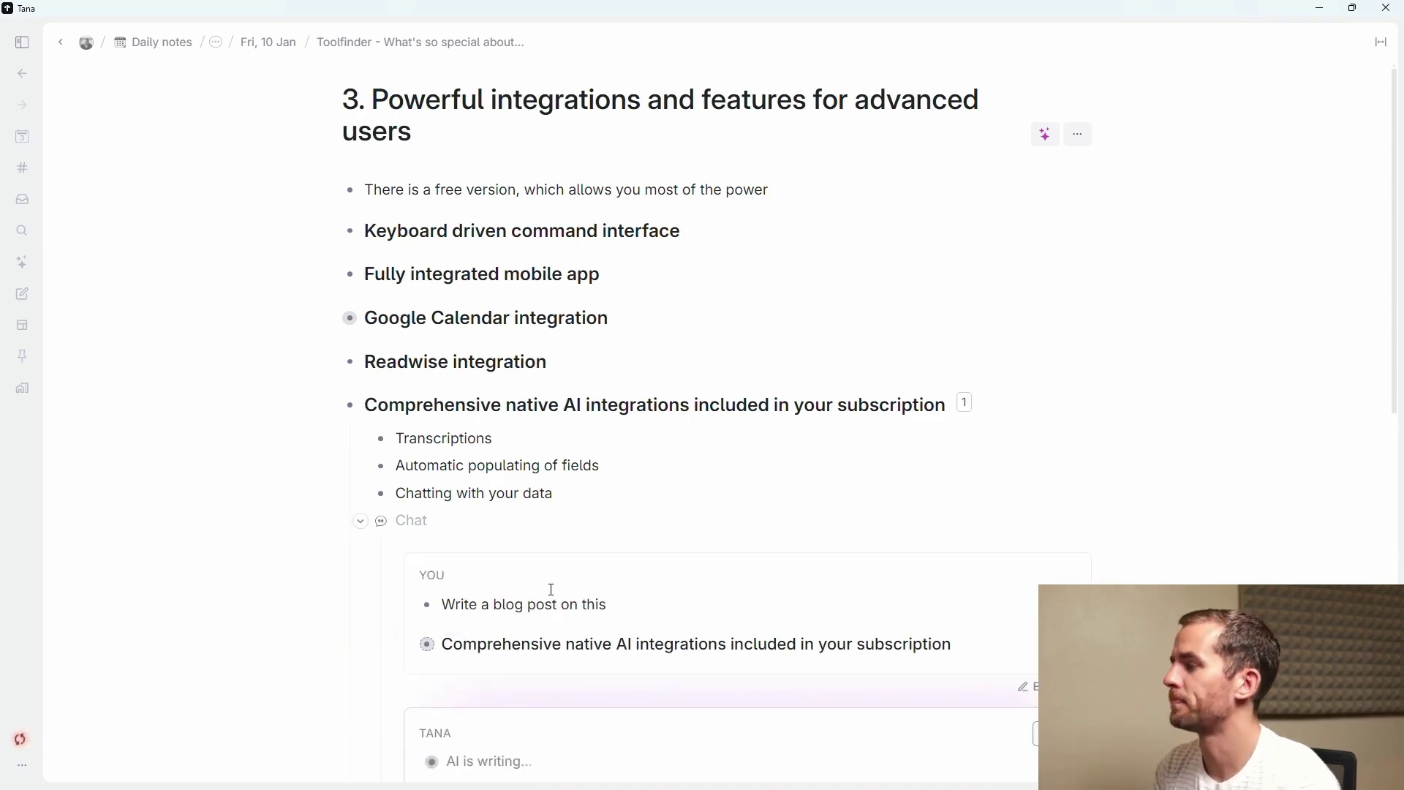
{"action": "scroll", "coordinate": [670, 445], "scroll_direction": "down", "scroll_amount": 3}
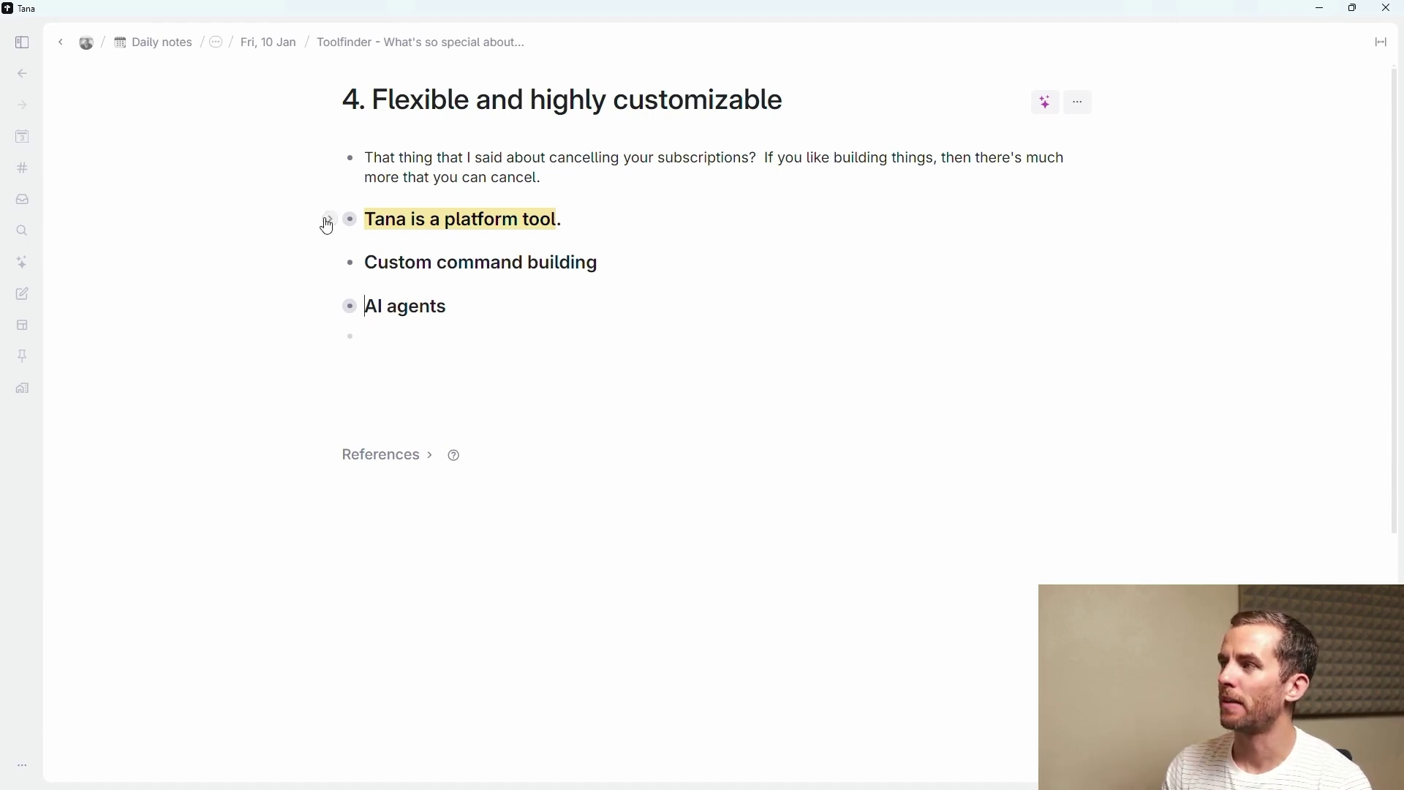
{"action": "left_click", "coordinate": [329, 221]}
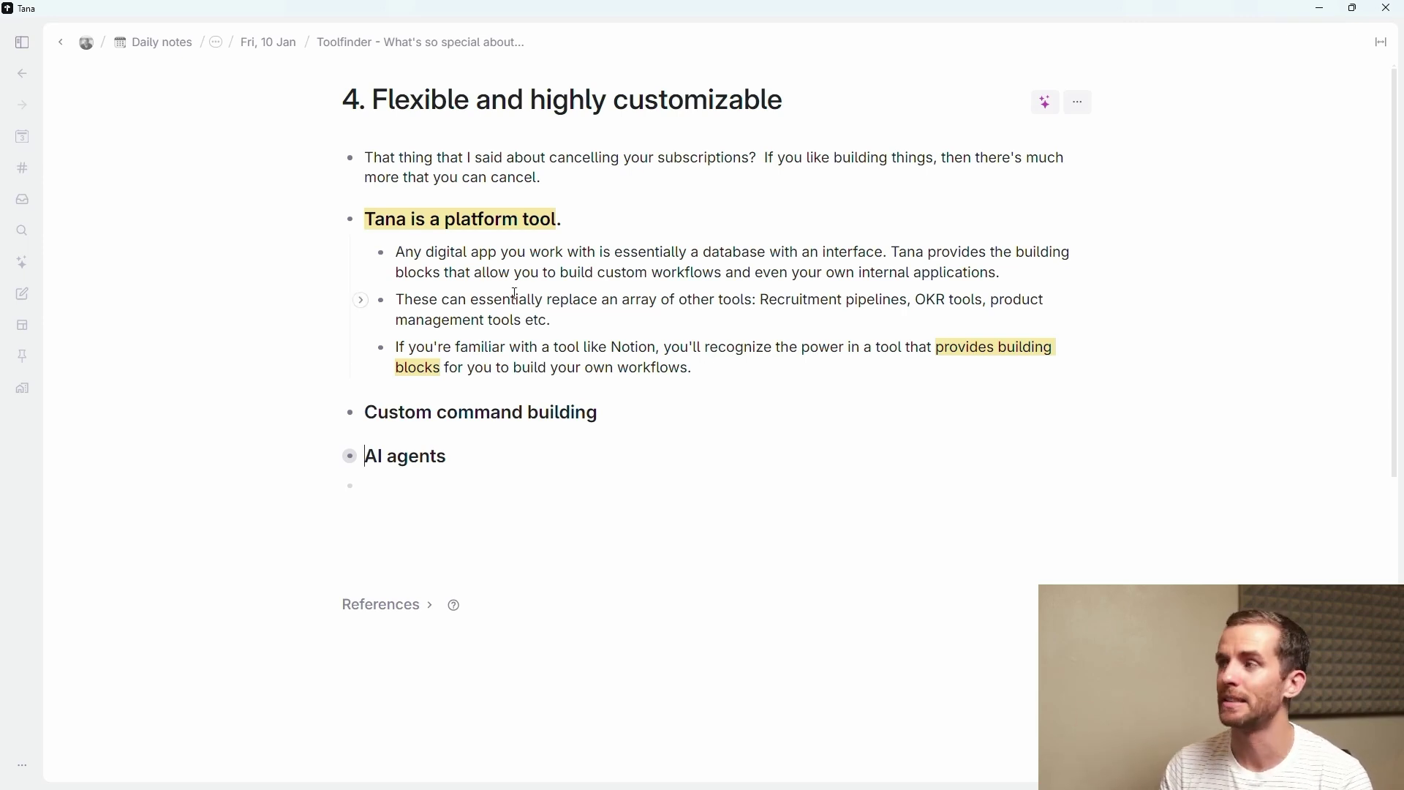
{"action": "left_click", "coordinate": [328, 220]}
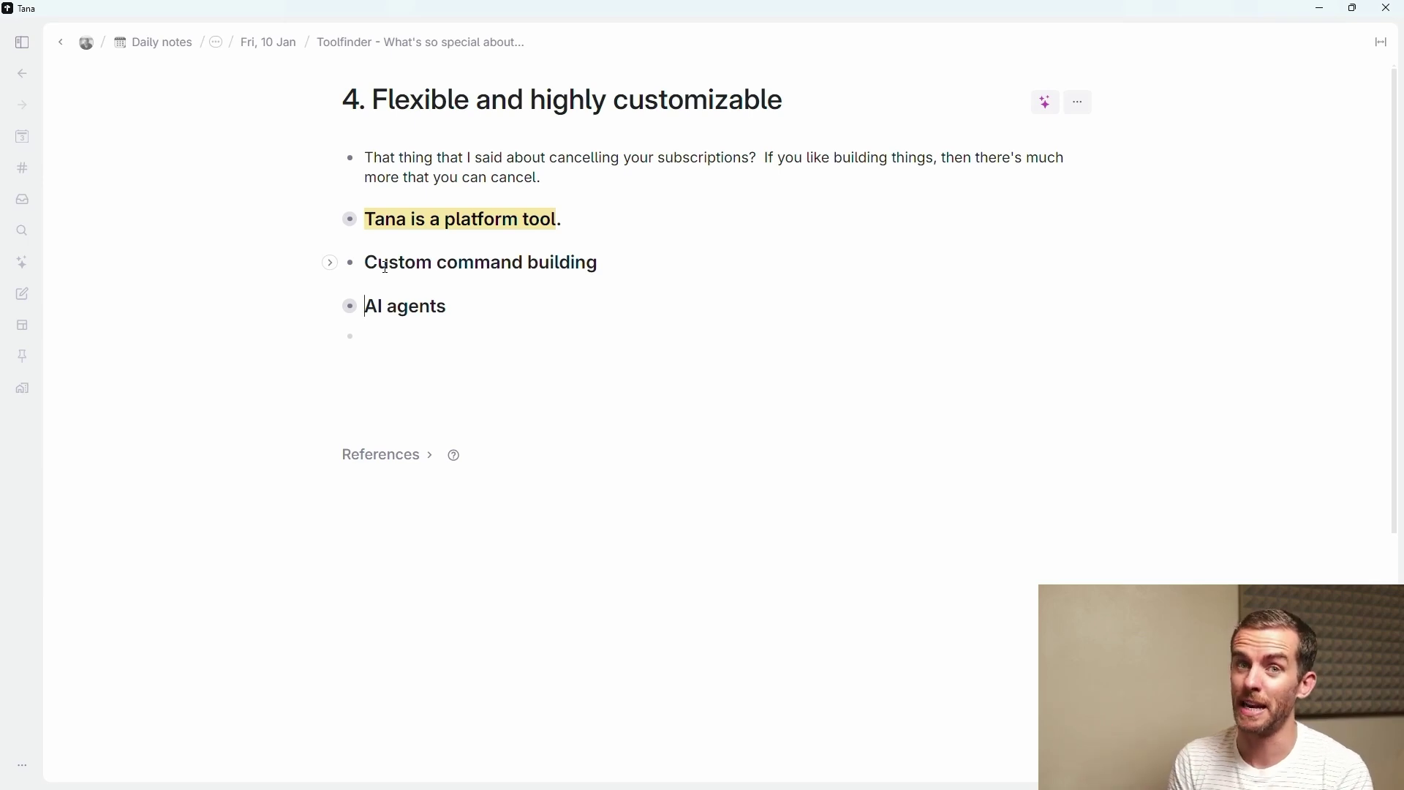
Step: Expand 'AI agents' to reveal the Tana Ambassadors and preset topic agents notes
{"action": "key", "text": "ctrl+Down"}
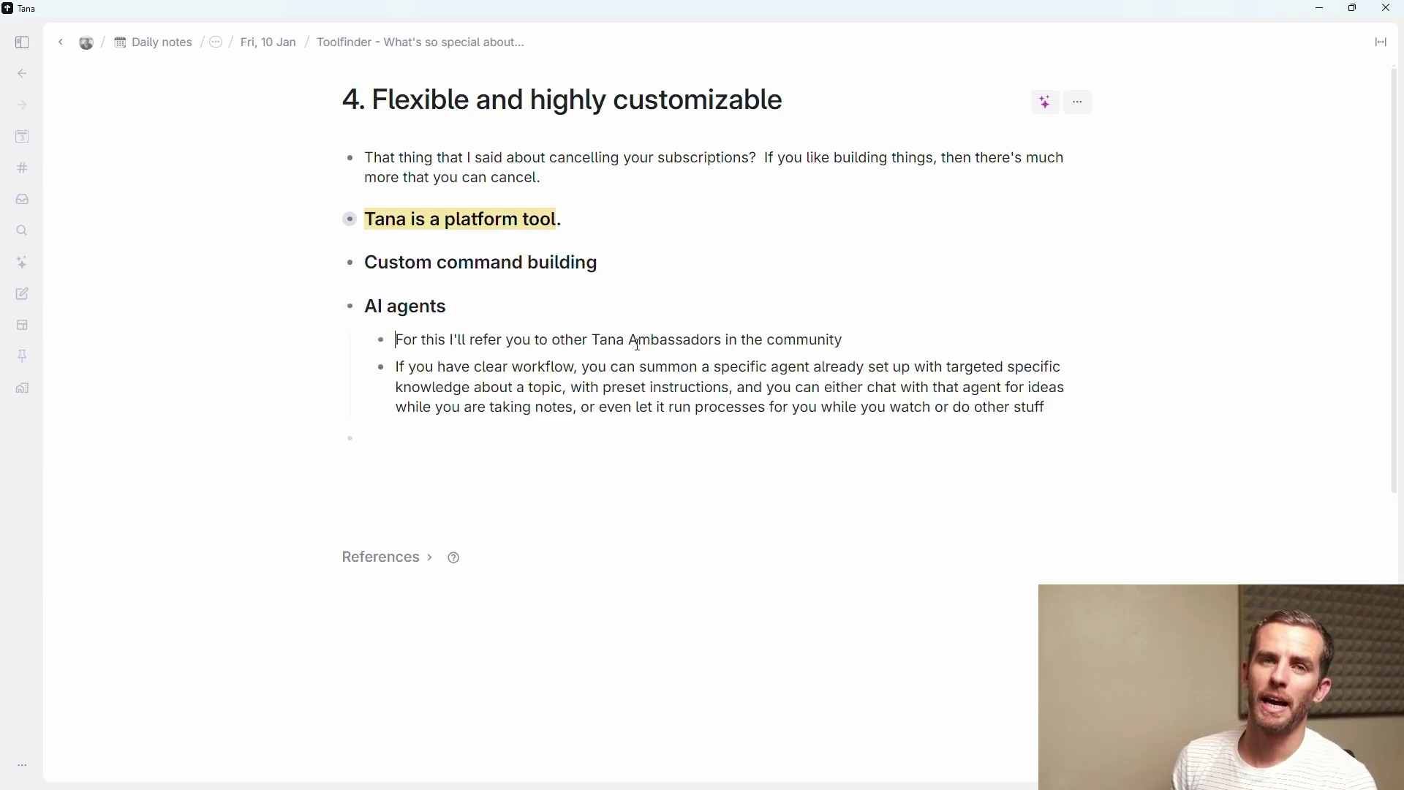